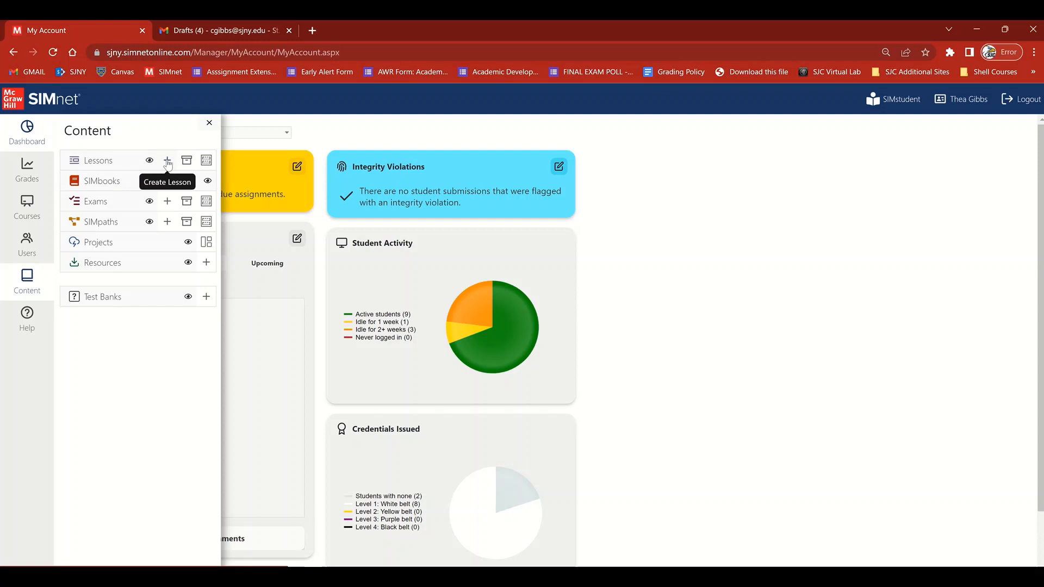
- Create a new lesson titled "Pairing Sample" using the SIMnet 2021 content
left_click(168, 162)
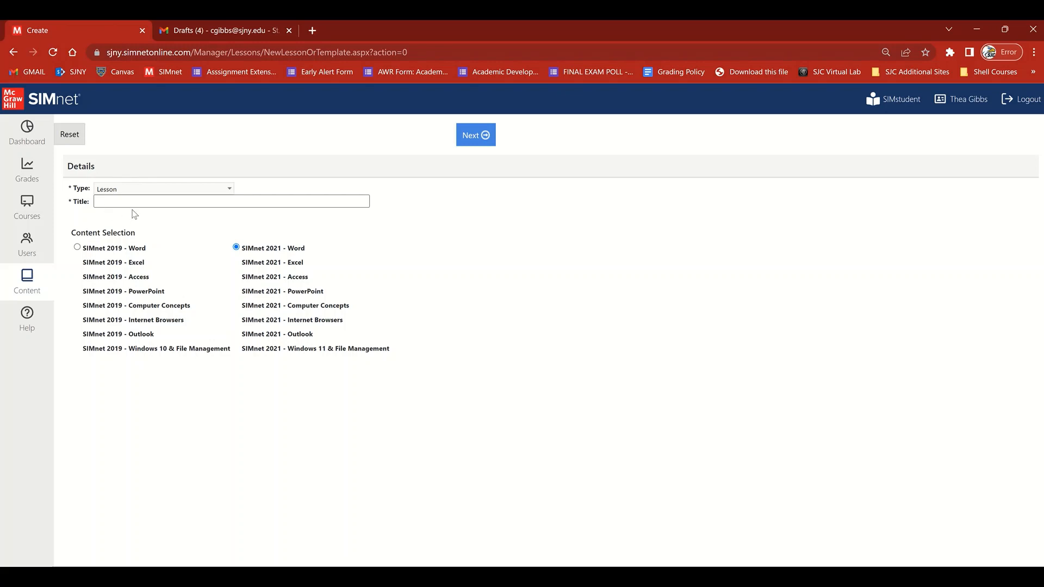
left_click(109, 201)
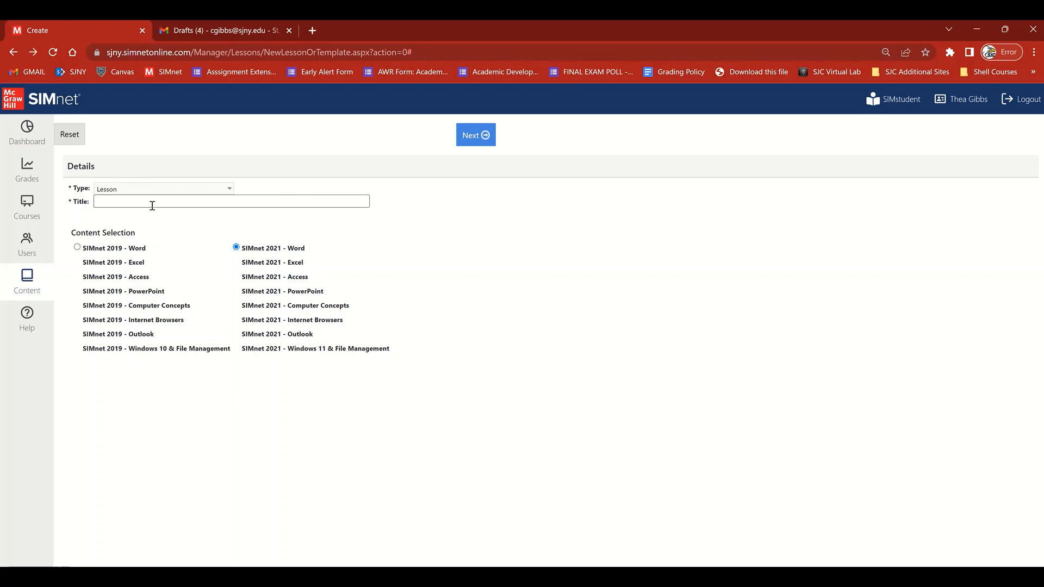
type("P")
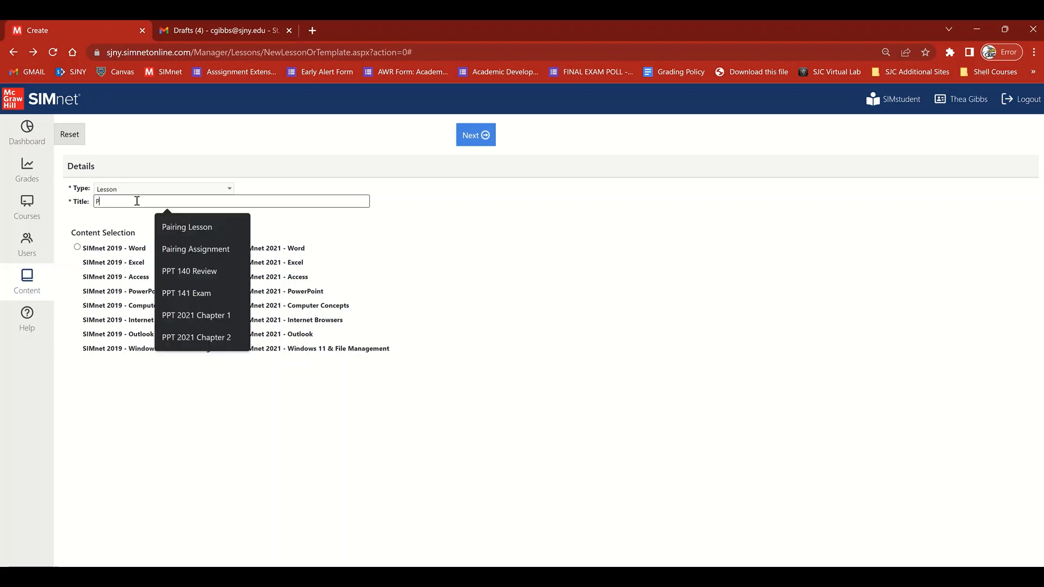
type("airin")
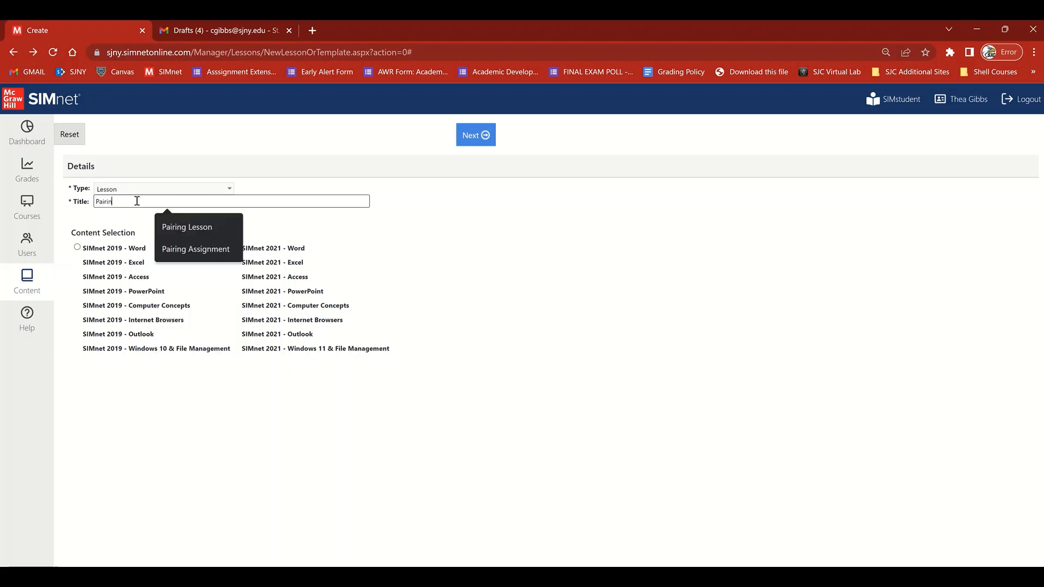
type("g Sample")
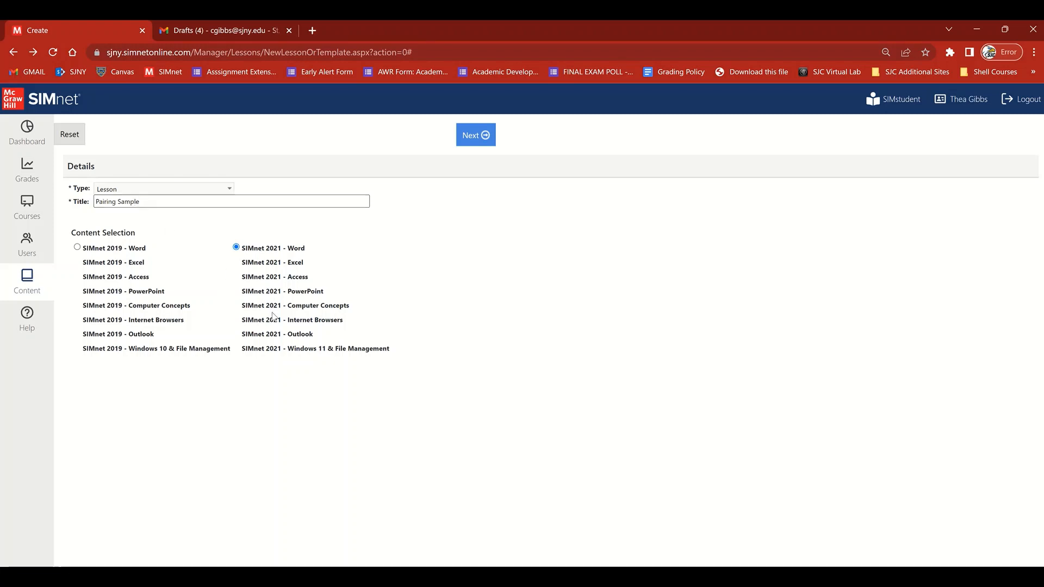
left_click(471, 136)
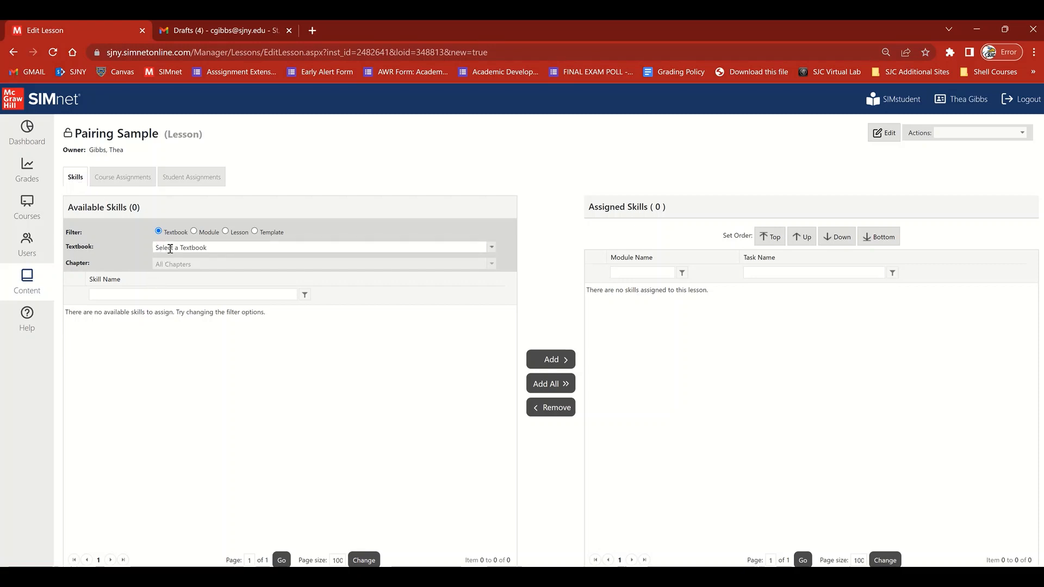
- Add the "Using the Start Menu" skill from the In Practice - Microsoft Office 365/2021 textbook's Intro Chapter to the lesson
left_click(171, 248)
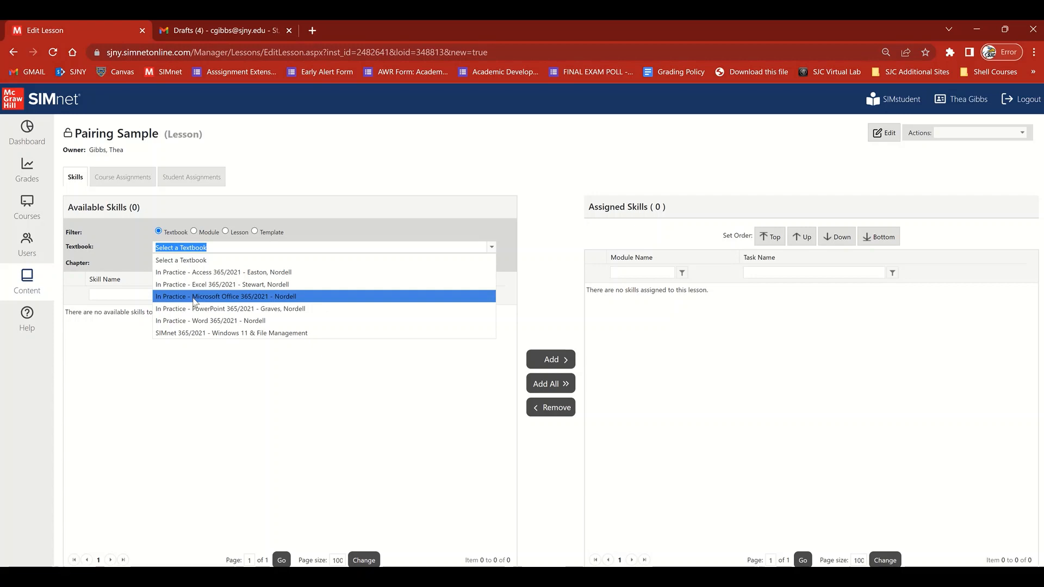
left_click(195, 298)
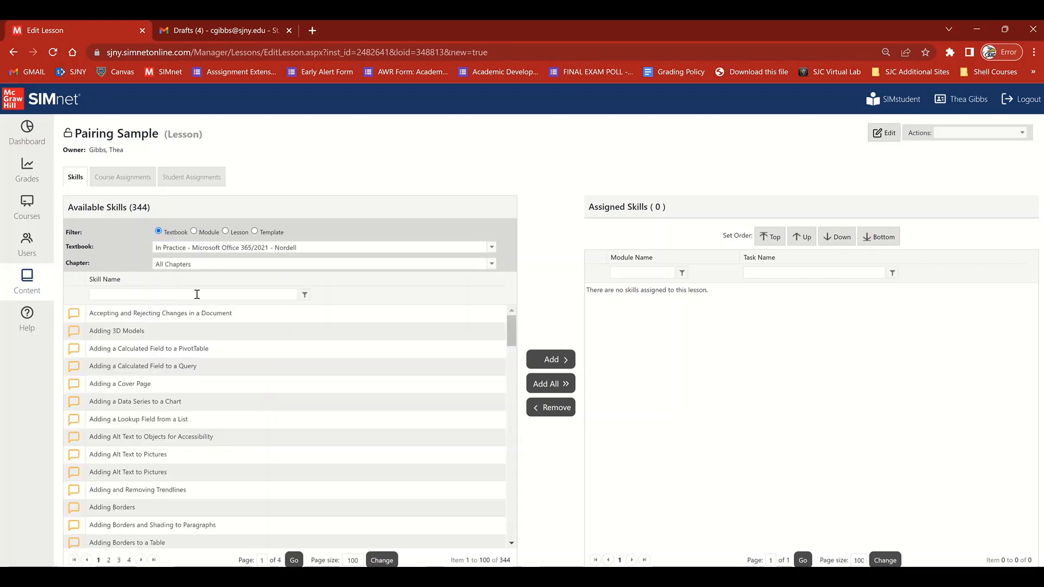
left_click(173, 265)
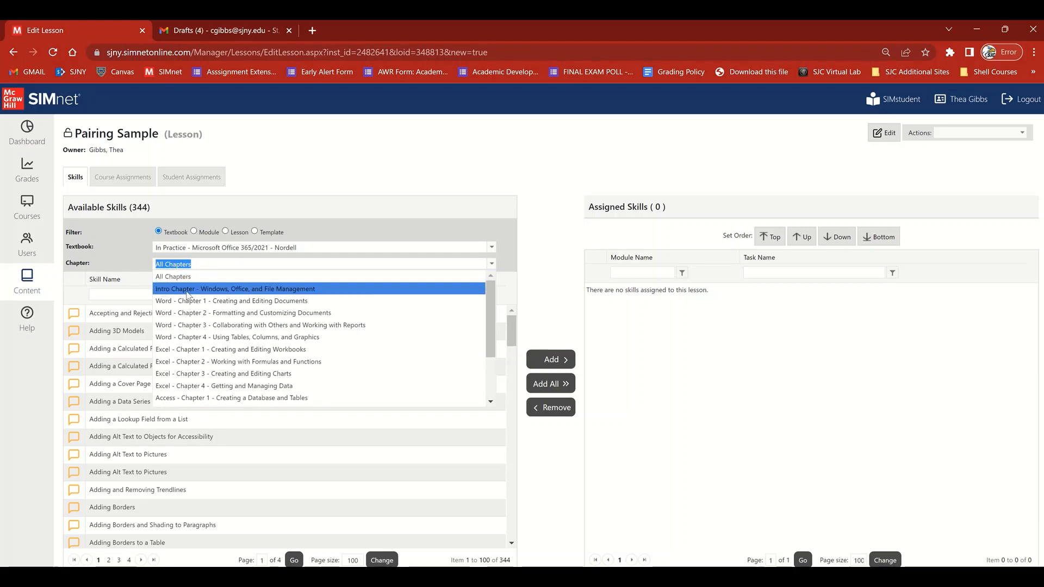
left_click(185, 291)
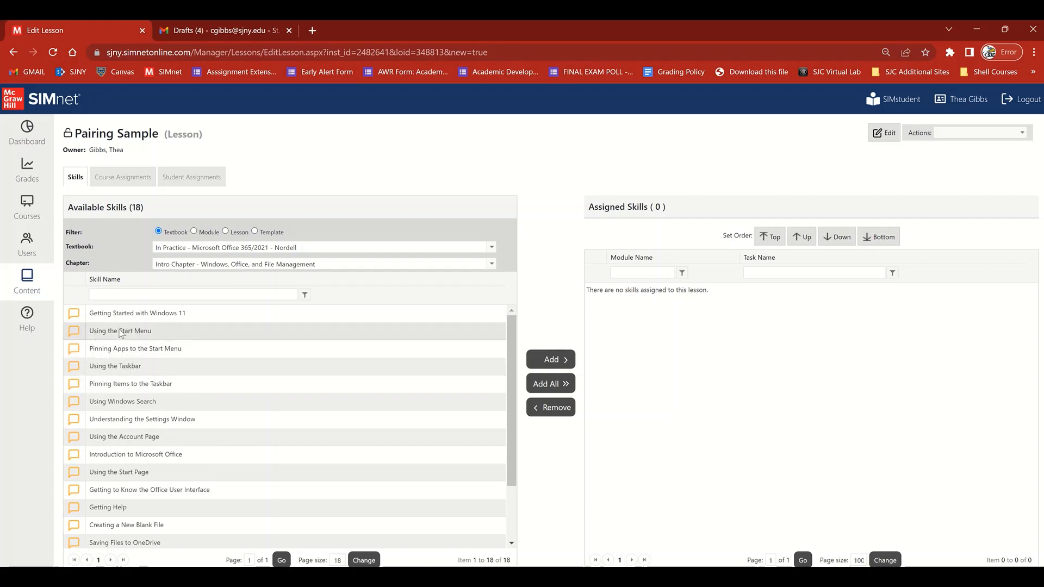
left_click(105, 335)
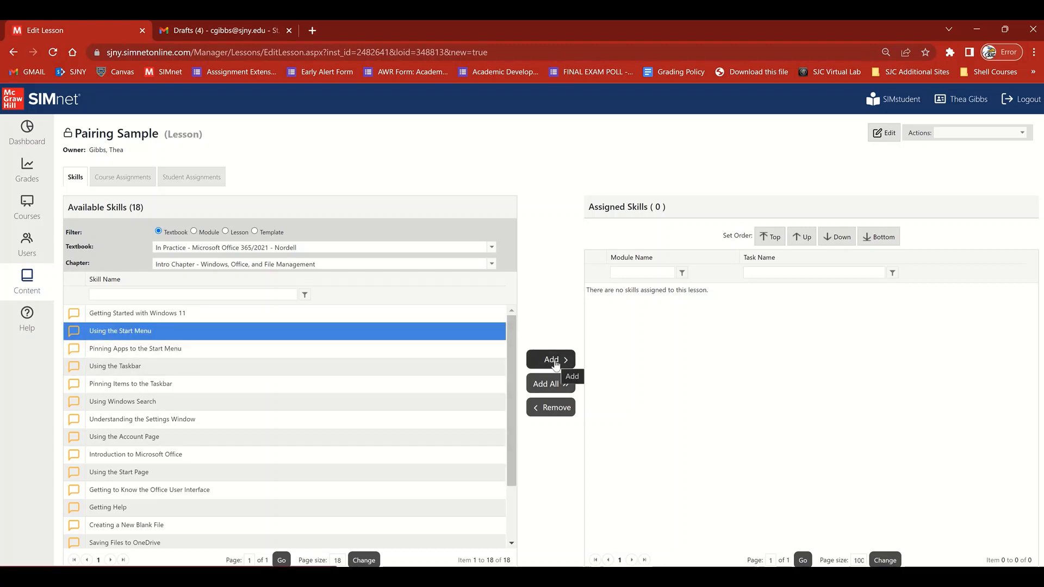
left_click(555, 365)
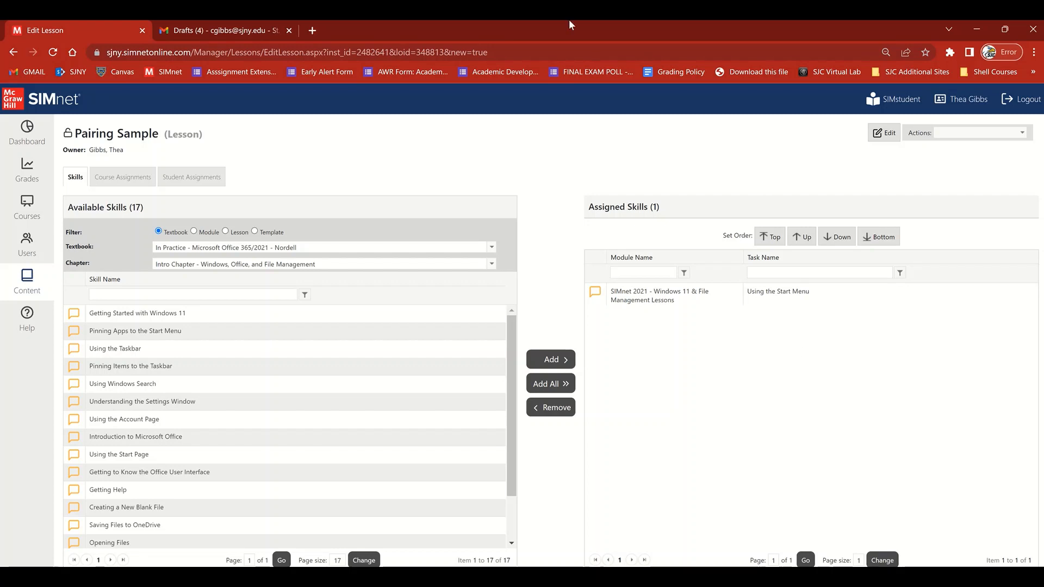
- Start assigning the lesson to the Summer Shell section of the COM 141 course
left_click(122, 179)
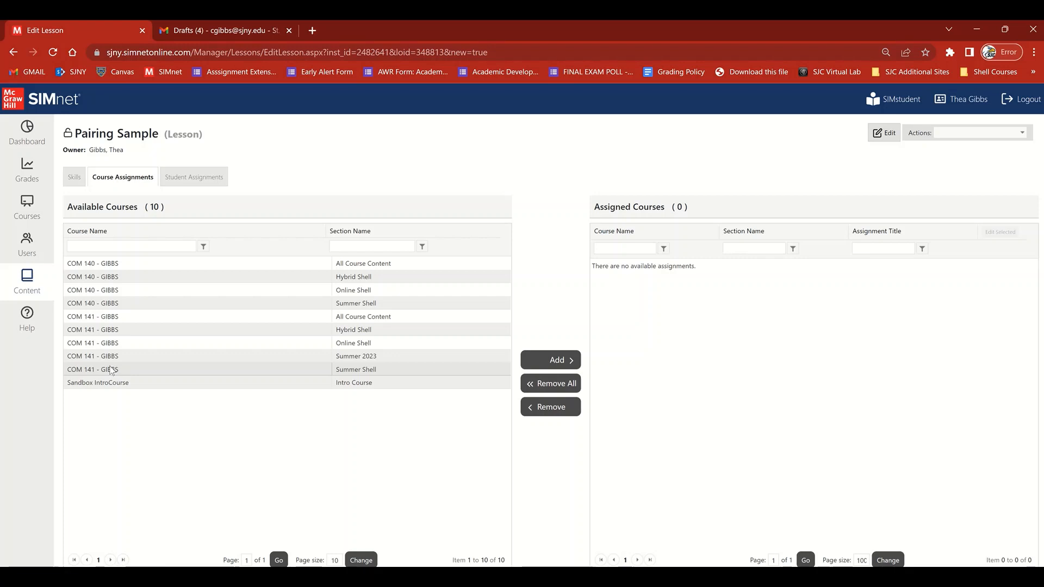
left_click(112, 369)
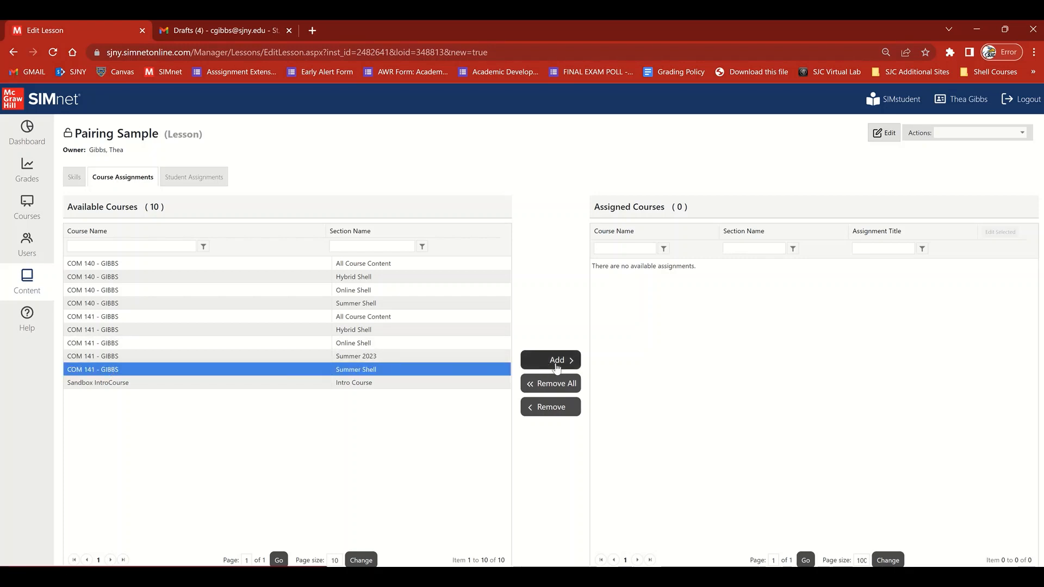
left_click(551, 368)
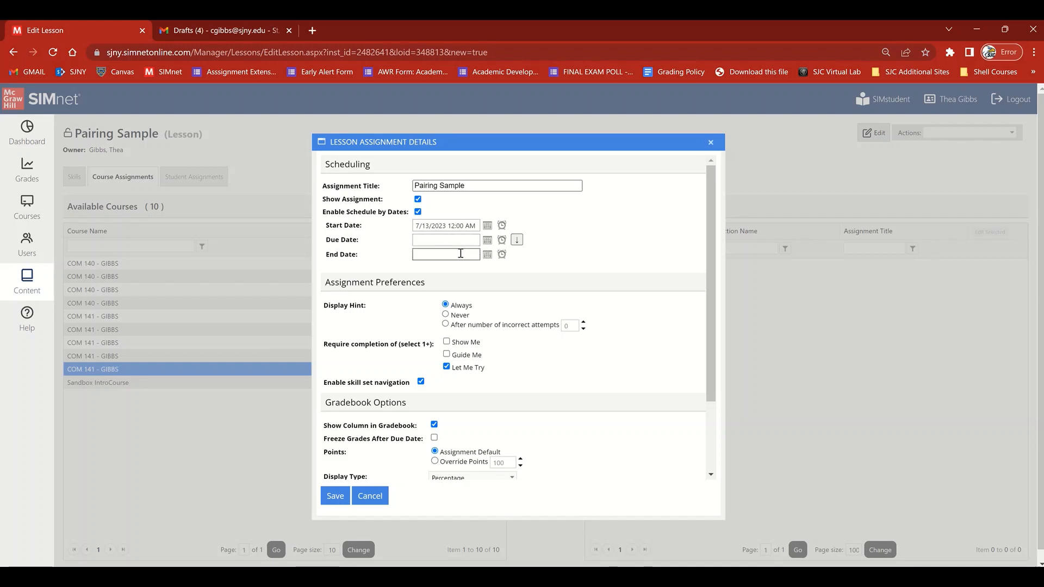
- Schedule the assignment with a due date of 7/14/2023 11:59 PM and an end date of 7/15/2023 11:59 PM
left_click(478, 239)
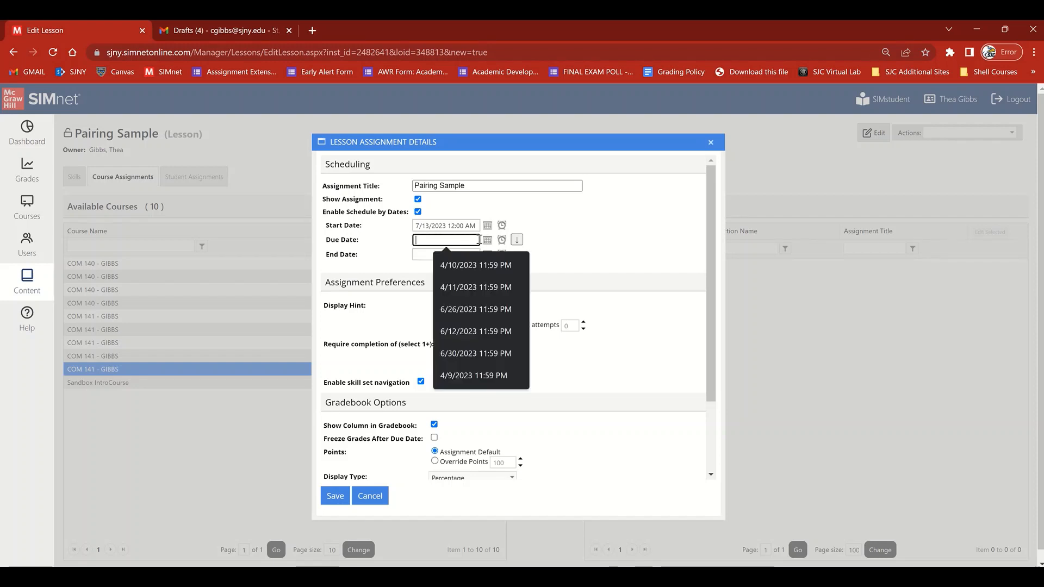
left_click(487, 240)
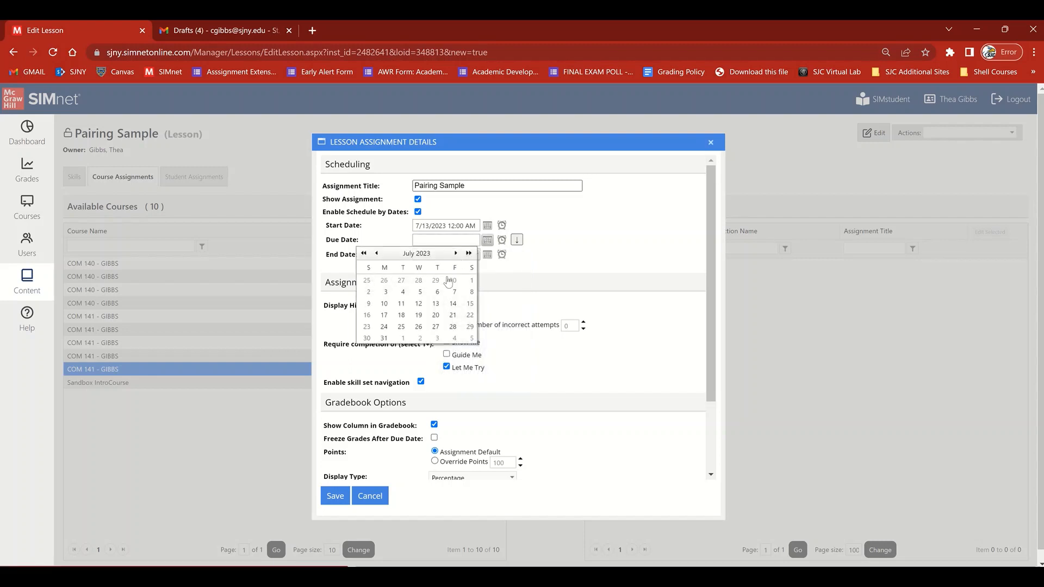
left_click(453, 304)
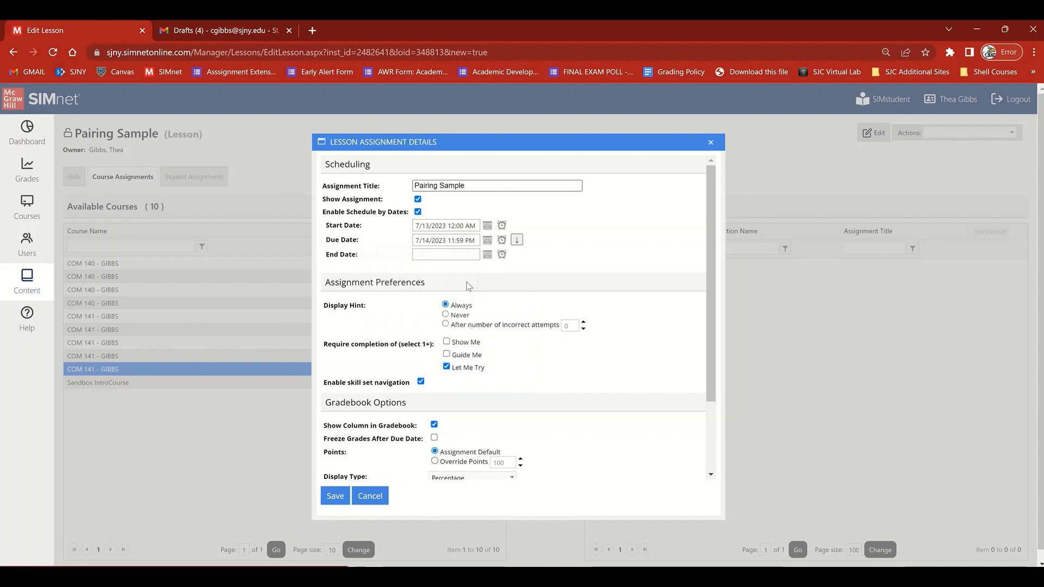
left_click(487, 254)
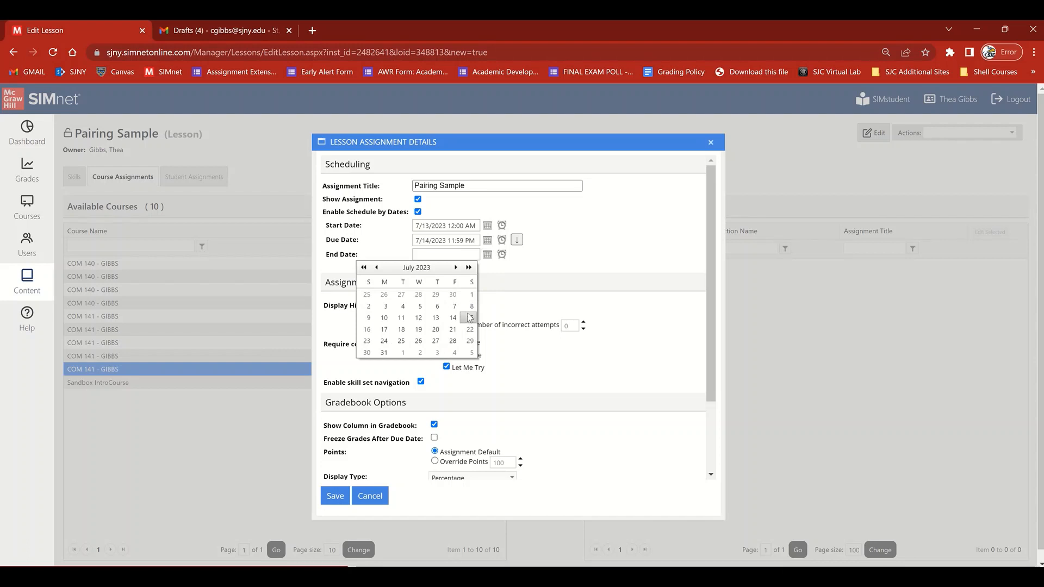
left_click(470, 317)
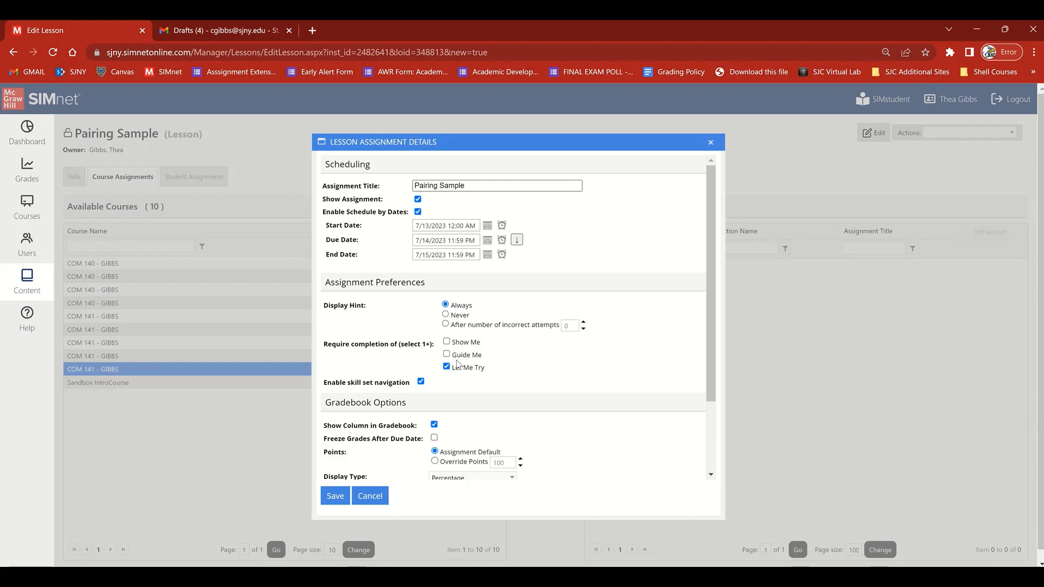
- Disable skill set navigation, keep Percentage display and Total Complete calculation for the gradebook, and save the lesson assignment
left_click(421, 382)
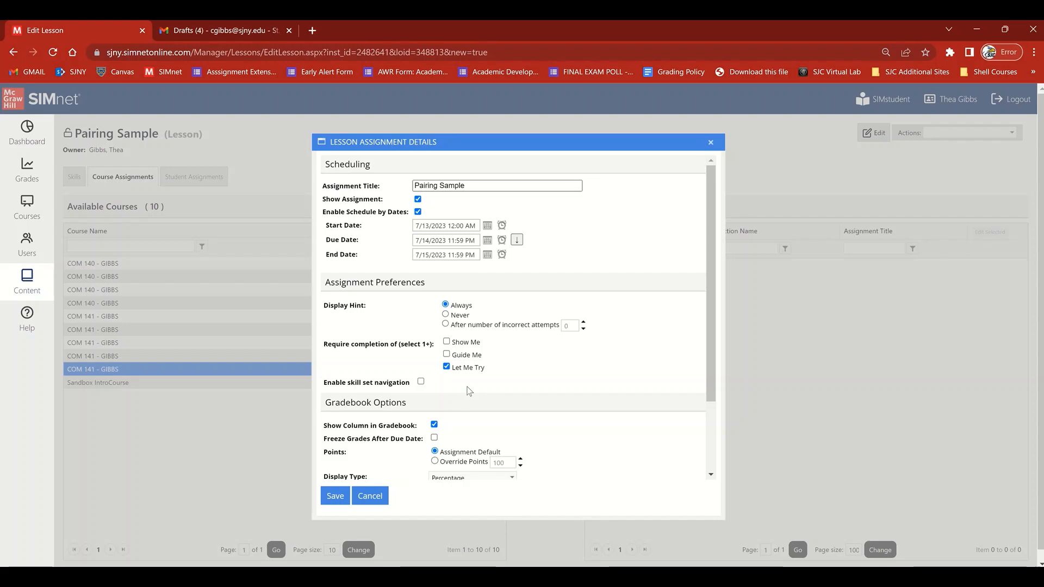
scroll(487, 417, "down", 3)
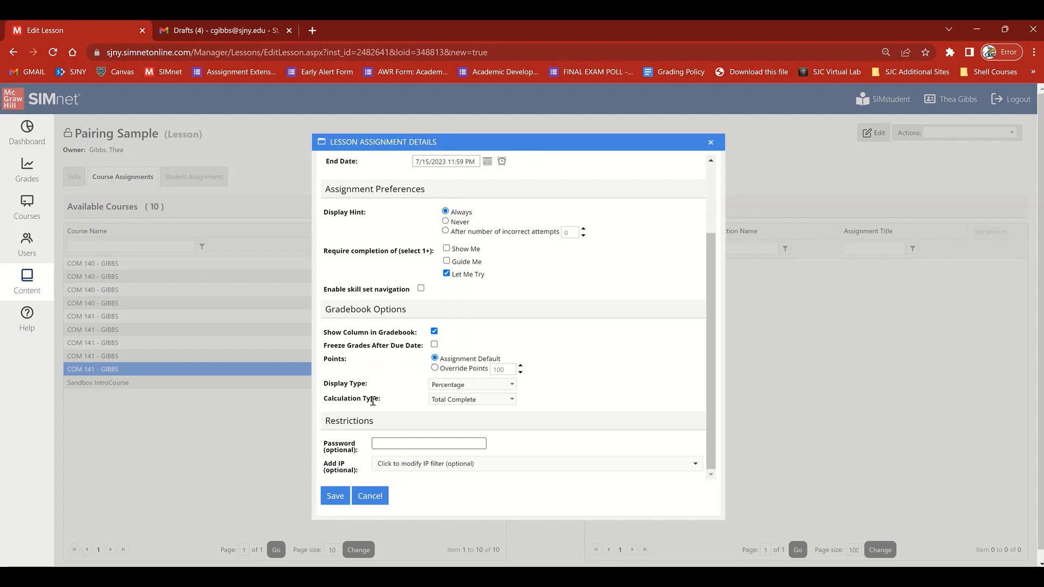
left_click(445, 387)
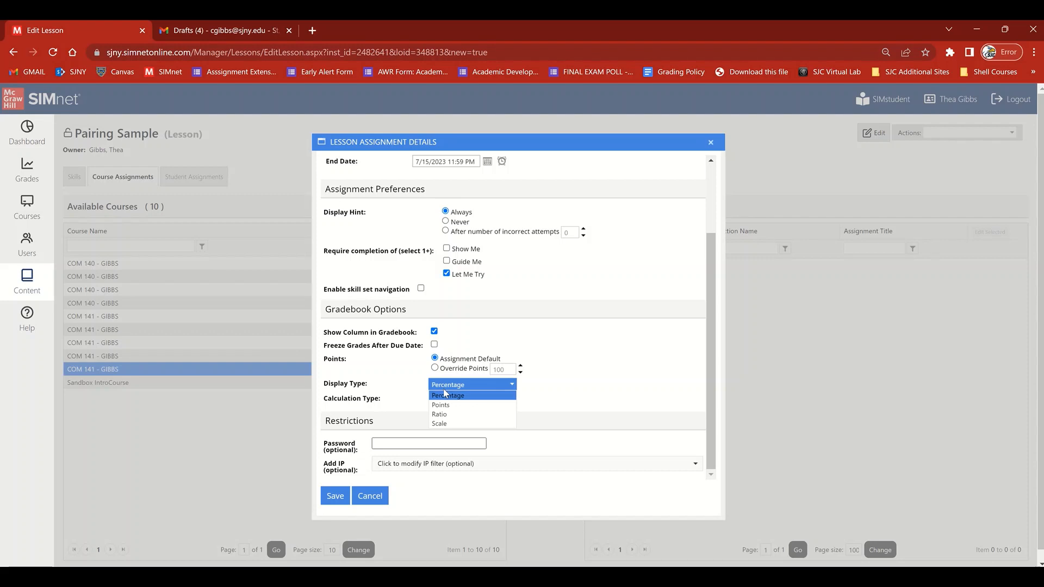
left_click(445, 395)
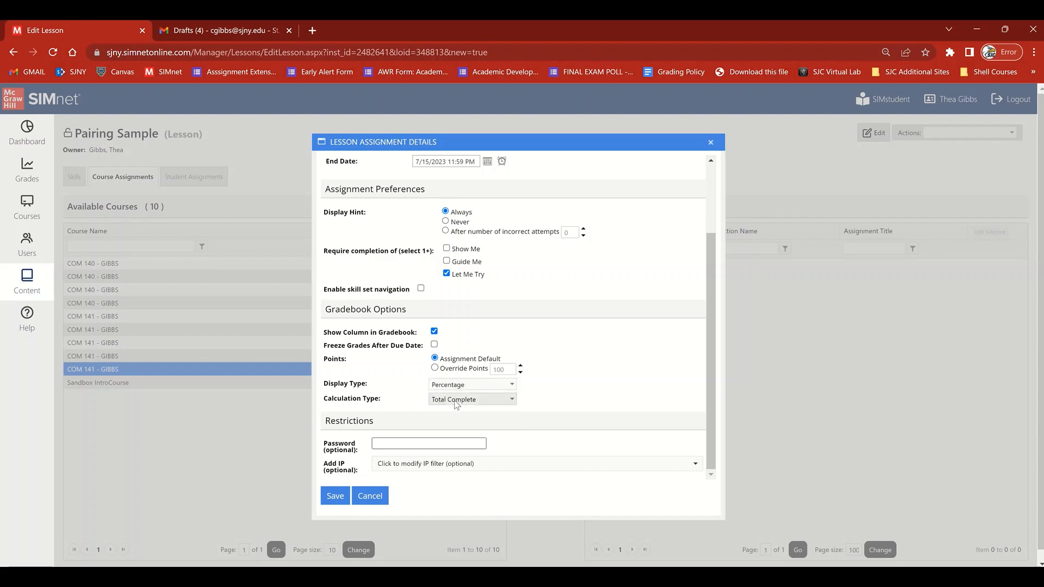
left_click(458, 401)
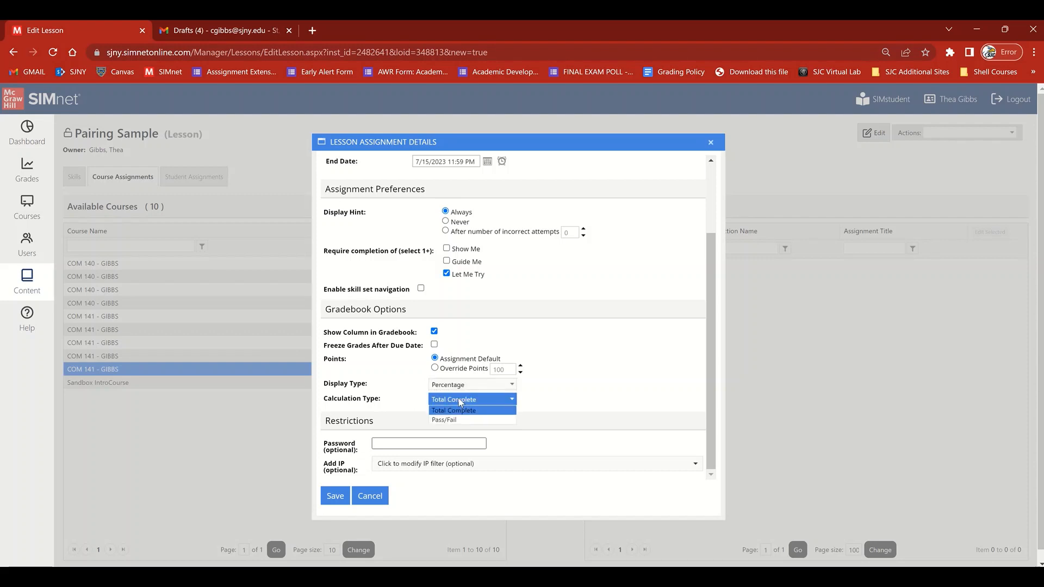
left_click(407, 404)
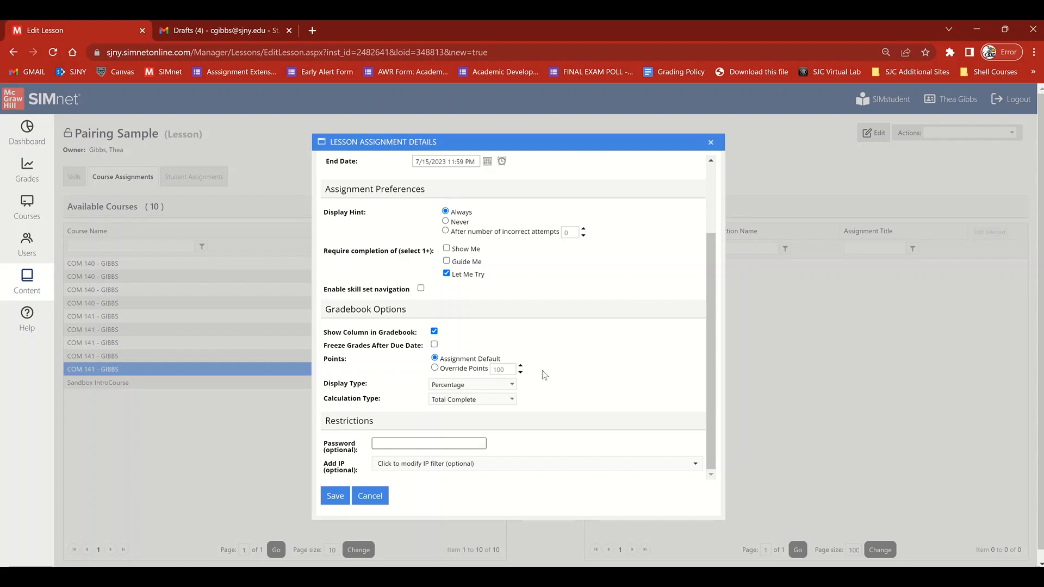
scroll(543, 371, "up", 3)
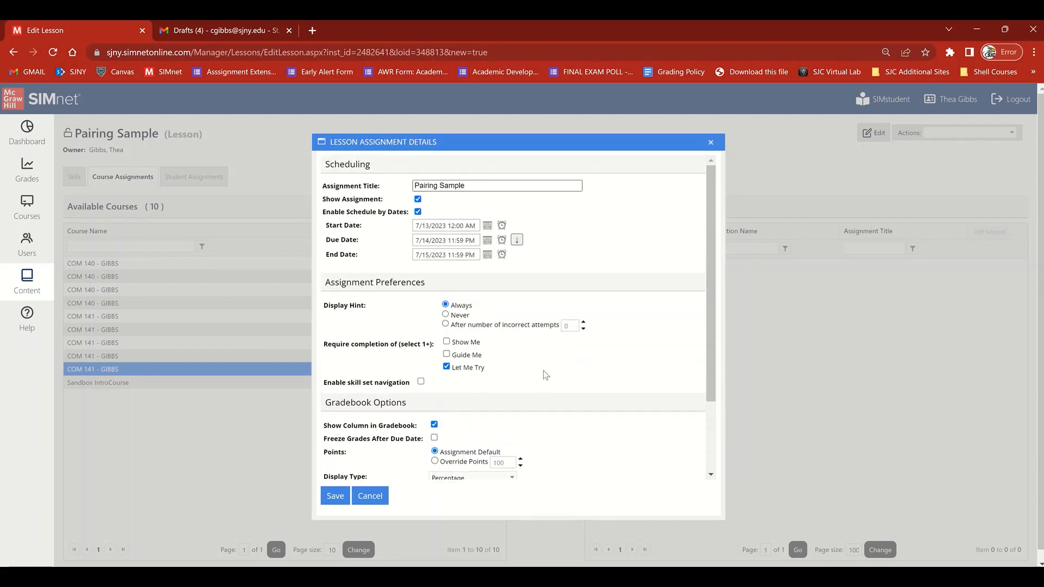
left_click(336, 500)
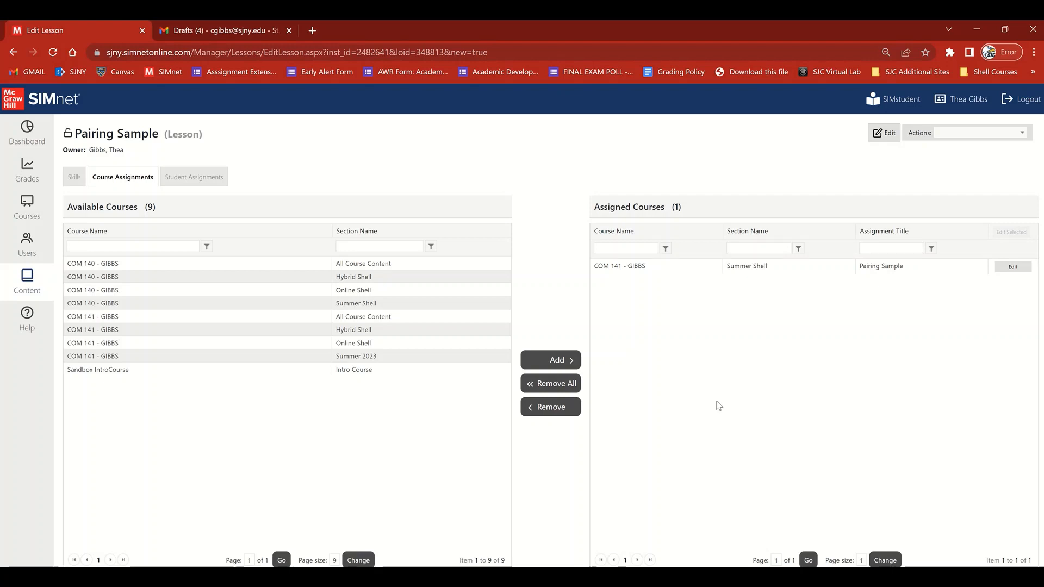
- Open the student view of the COM 141 Summer Shell section and show its assignments as tiles
left_click(888, 103)
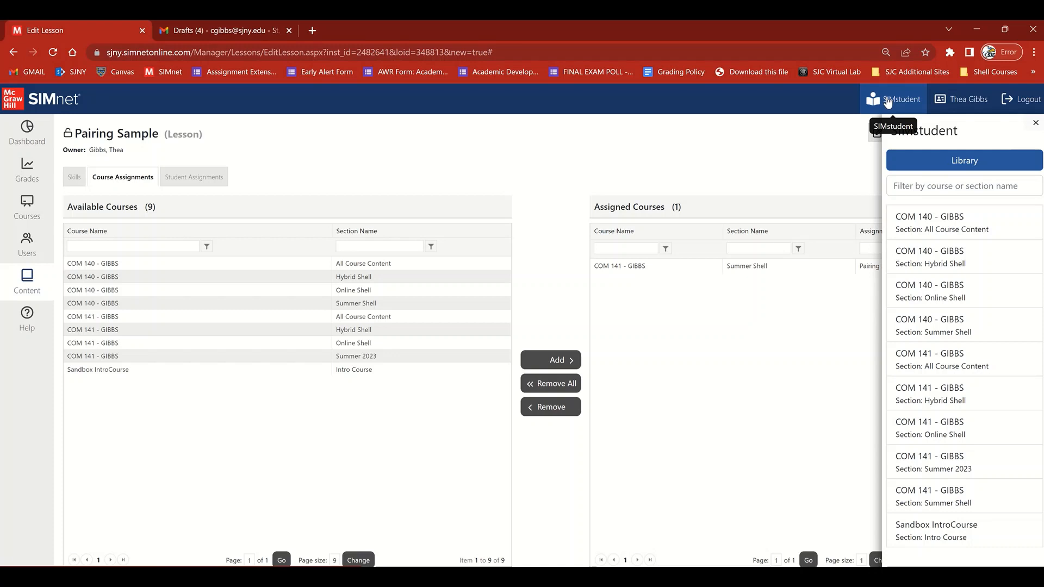
left_click(956, 321)
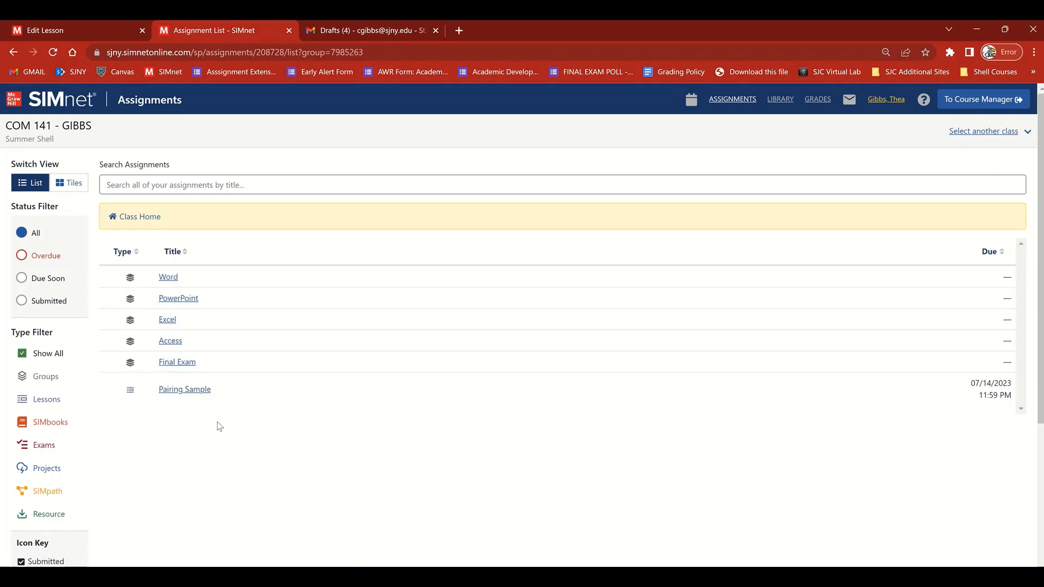
left_click(184, 389)
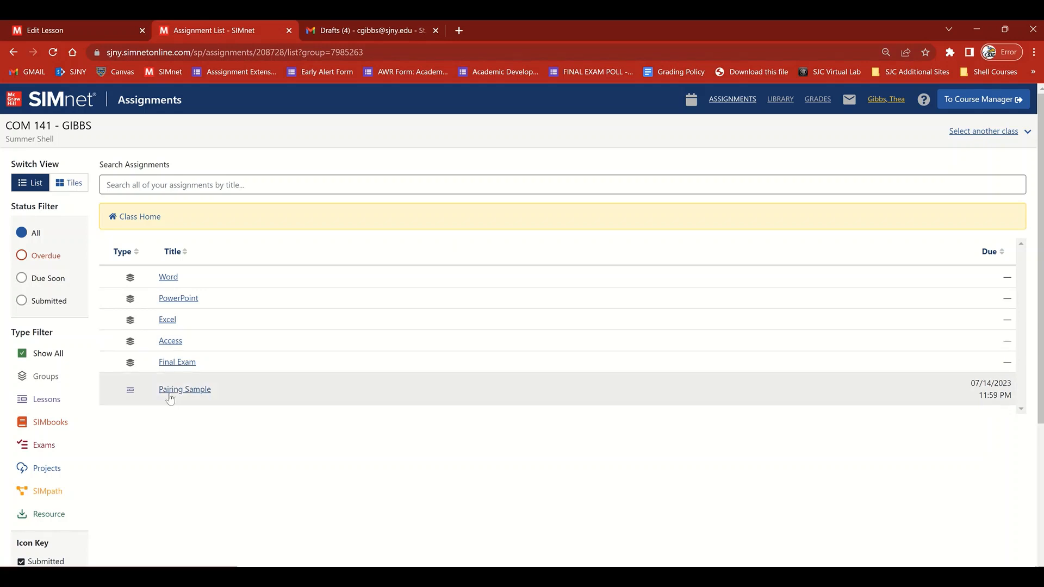
left_click(69, 183)
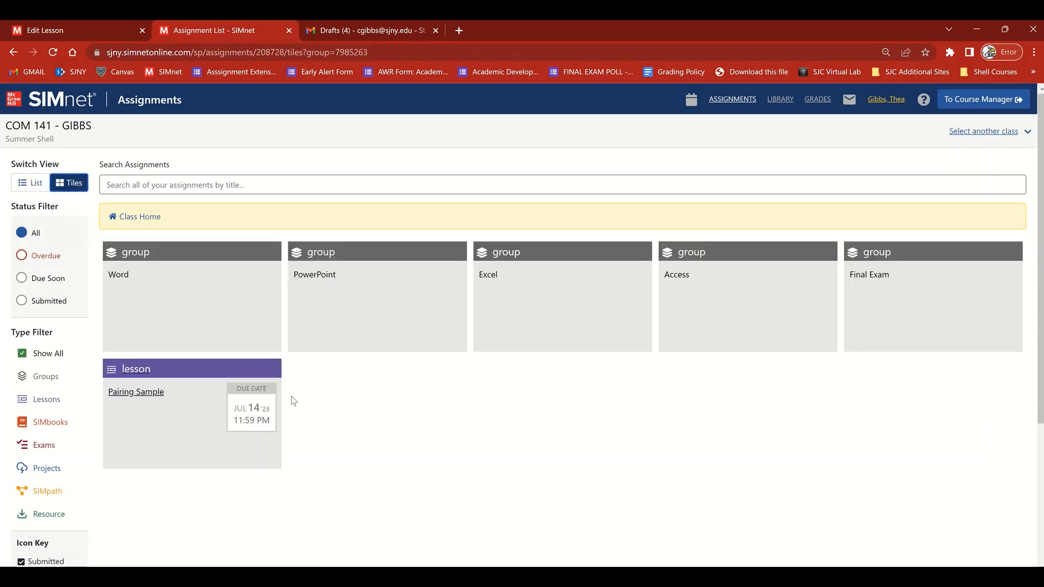
- Take the Pairing Sample lesson and start the Let Me Try exercise for Using the Start Menu
left_click(152, 418)
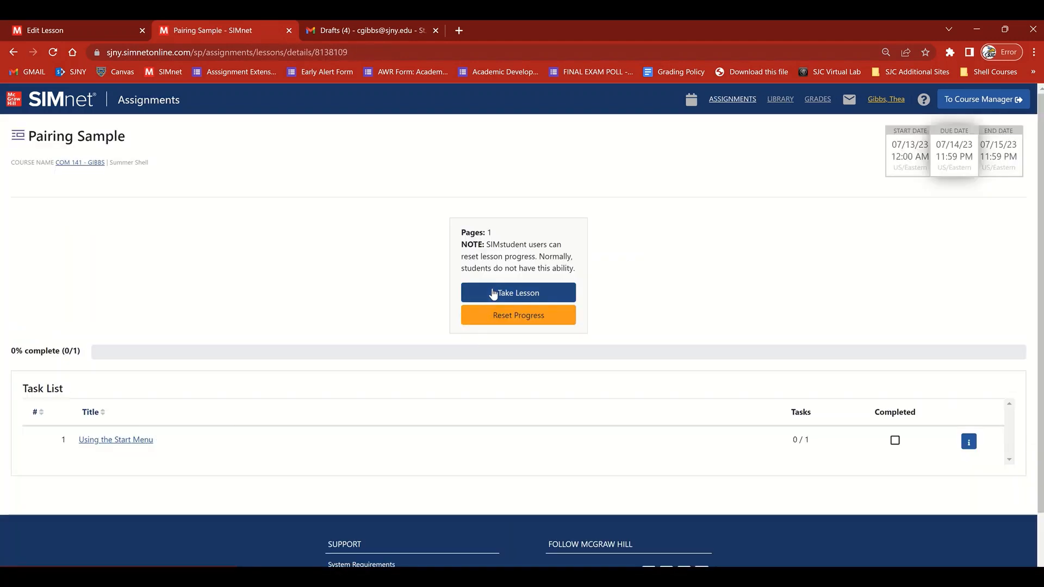
left_click(494, 294)
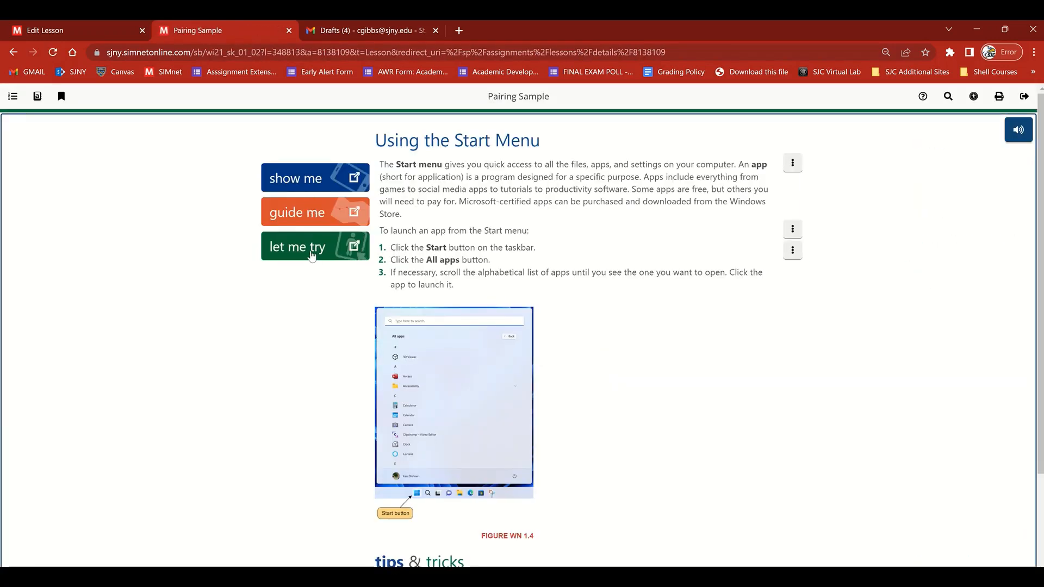
left_click(313, 254)
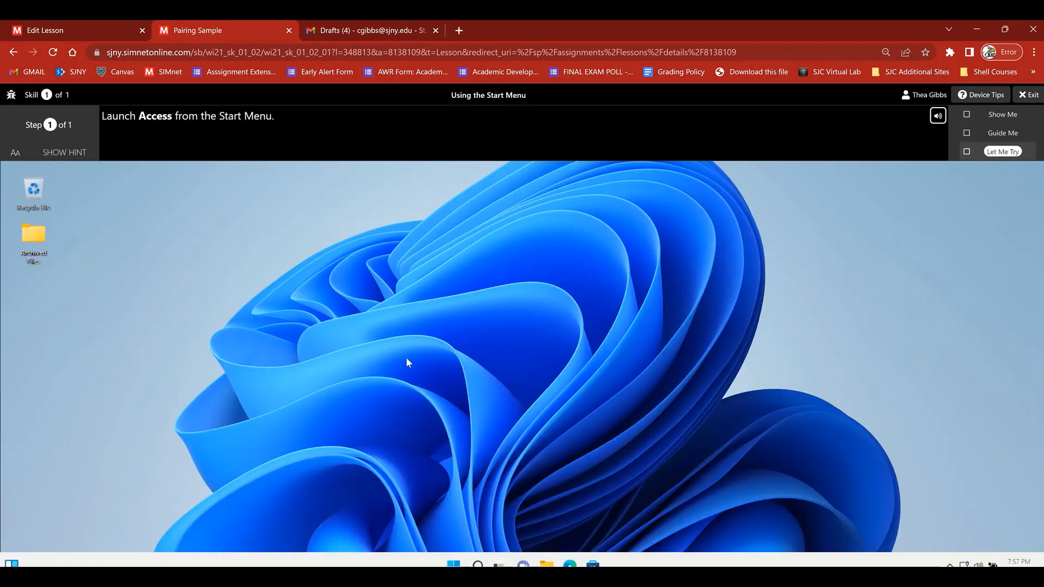
- Complete the exercise by launching Access from the simulated Start menu, and exit the lesson
left_click(453, 564)
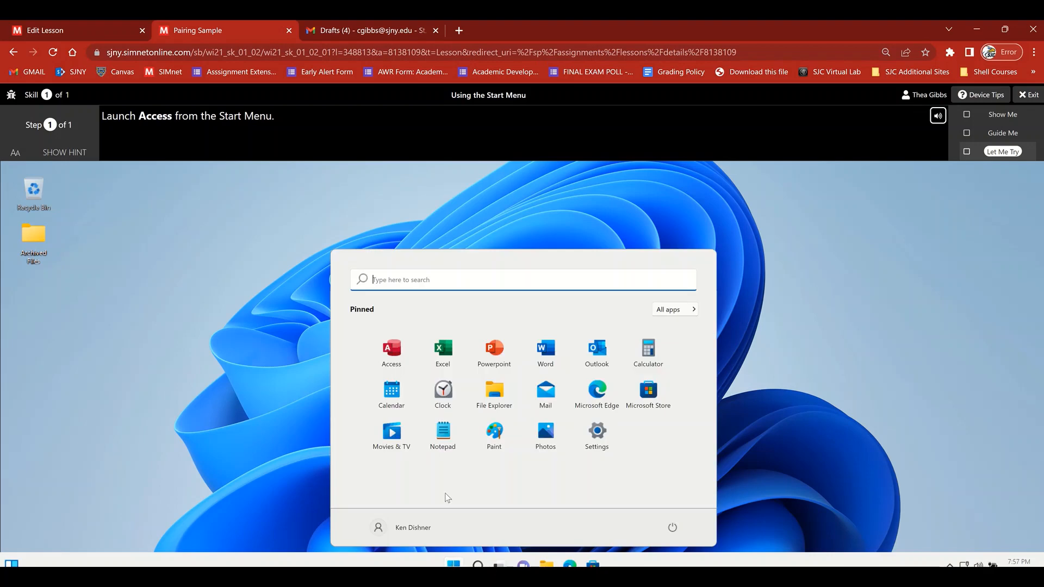
left_click(392, 351)
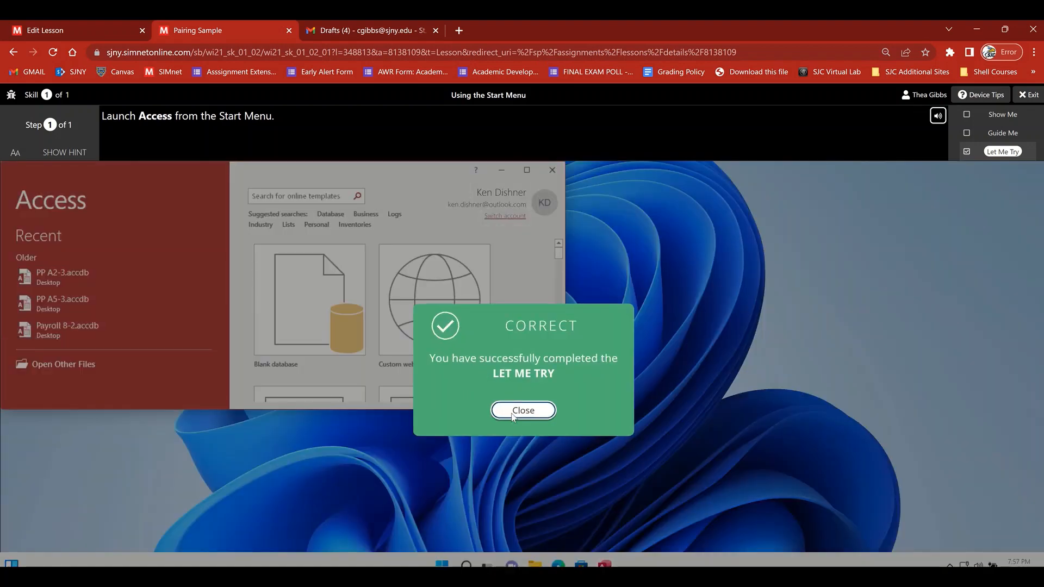
left_click(520, 410)
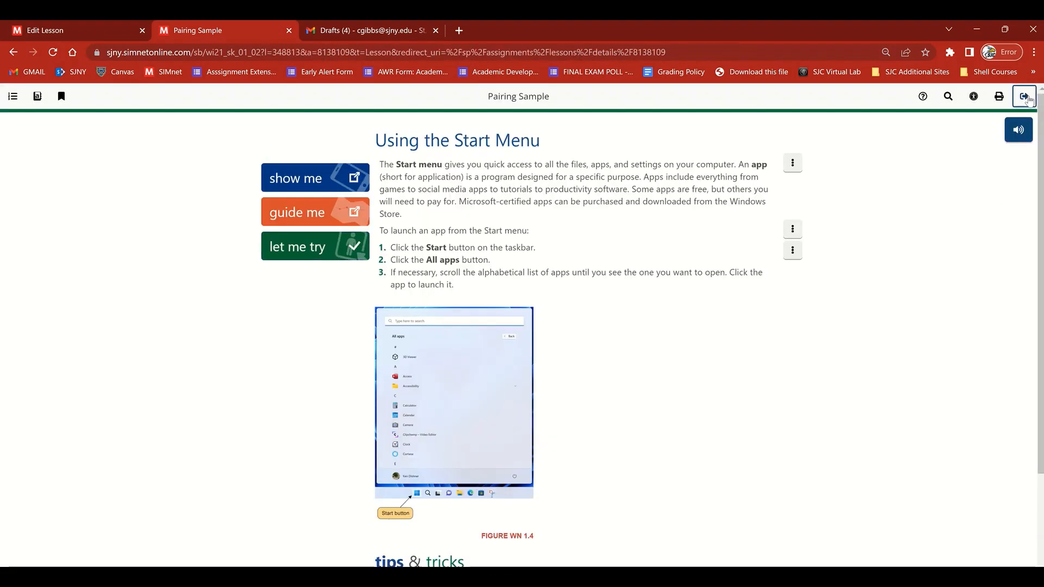
left_click(1026, 97)
left_click(610, 185)
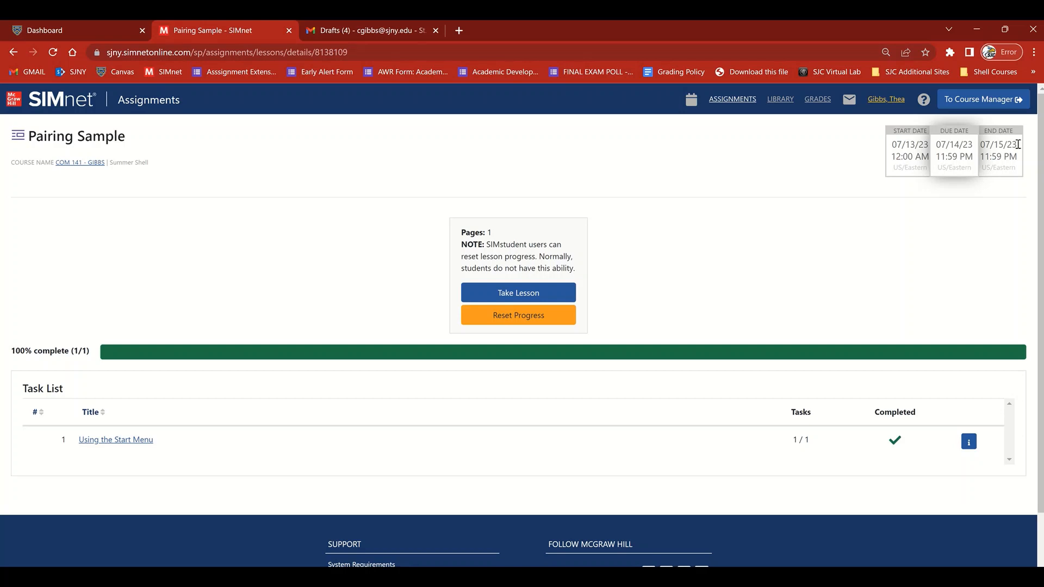
- Return to the Course Manager and open the Pairing Sample lesson for editing and assigning
left_click(991, 100)
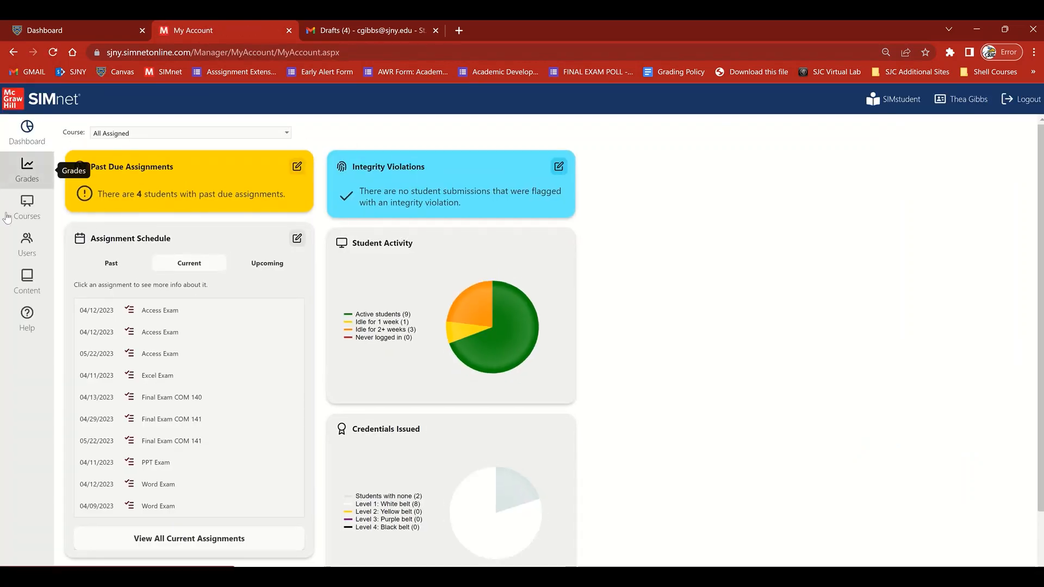
left_click(30, 278)
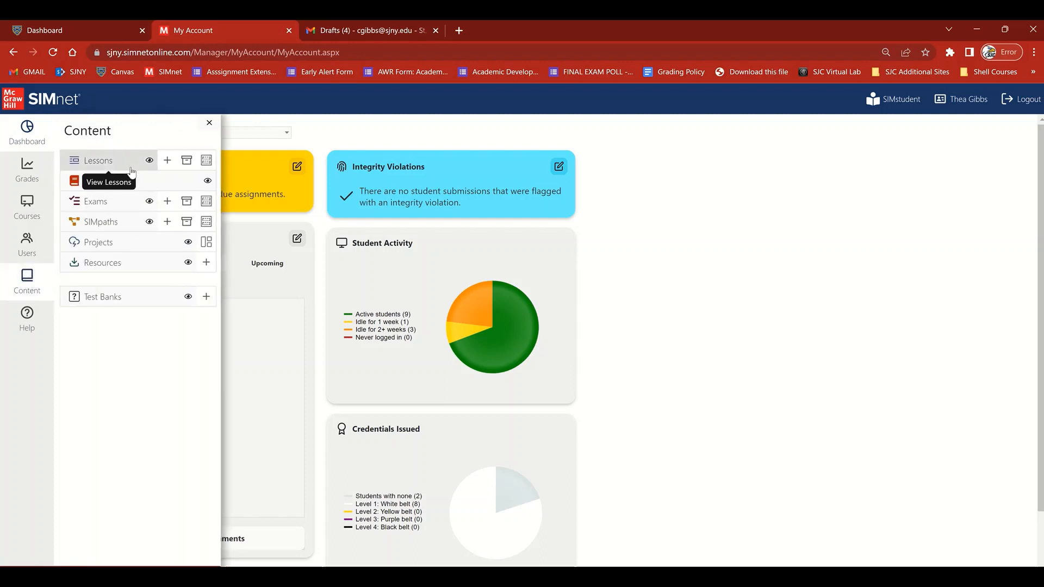
left_click(130, 166)
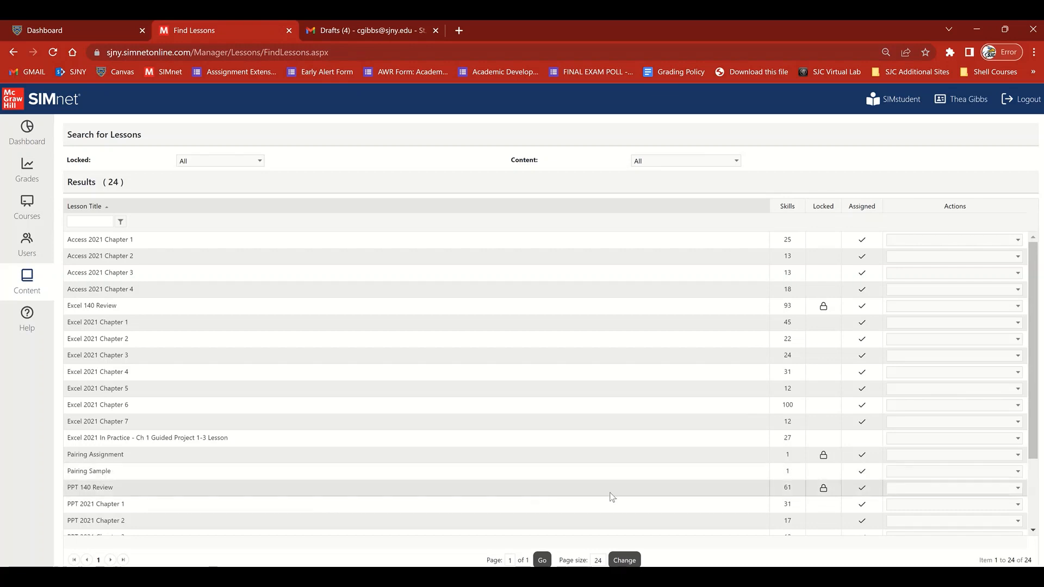
left_click(909, 471)
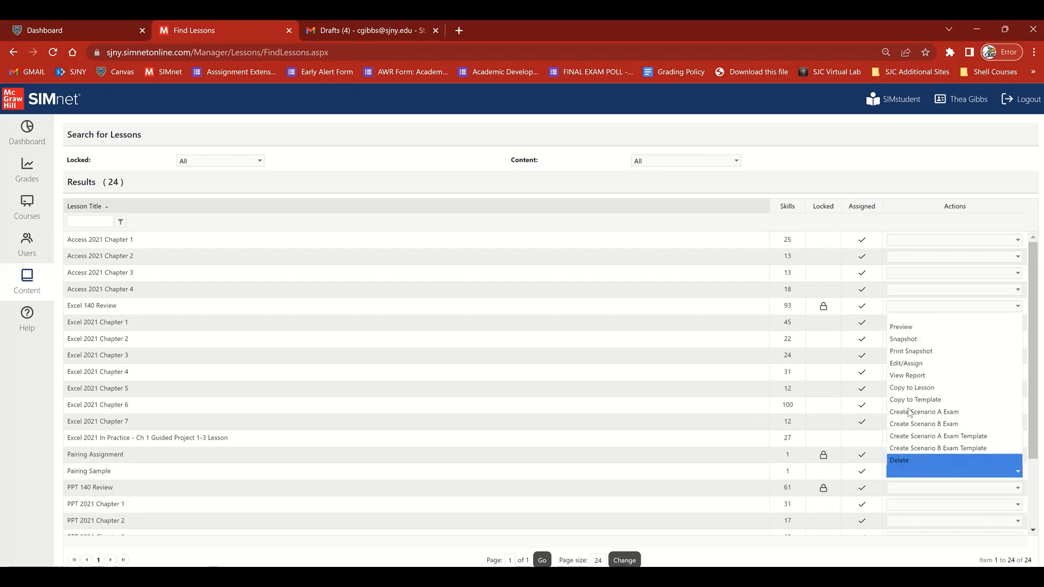
left_click(906, 361)
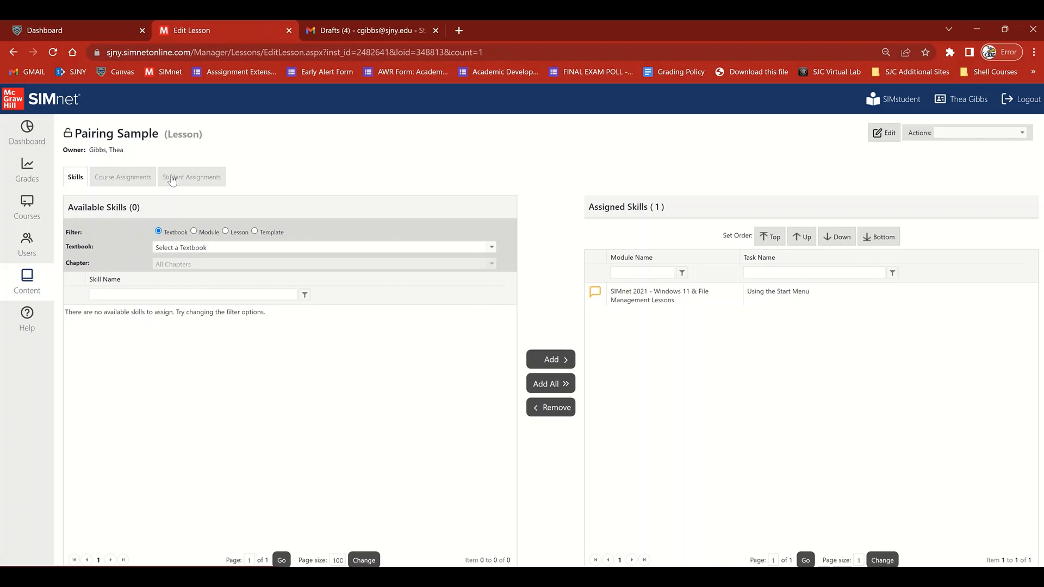
- View the assignment details for giving the lesson to the first available student, and close them without saving
left_click(172, 179)
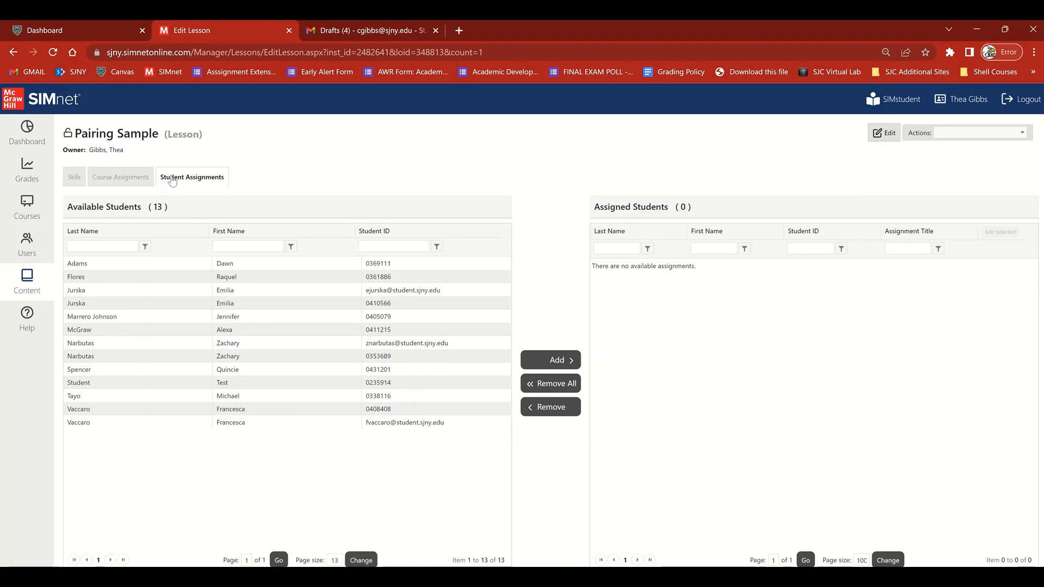
left_click(120, 264)
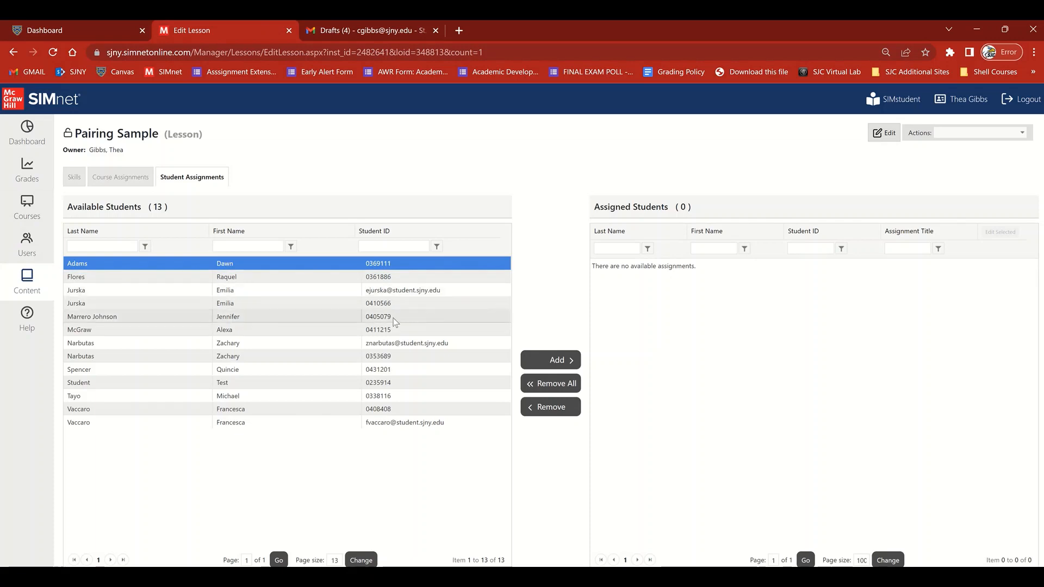
left_click(549, 360)
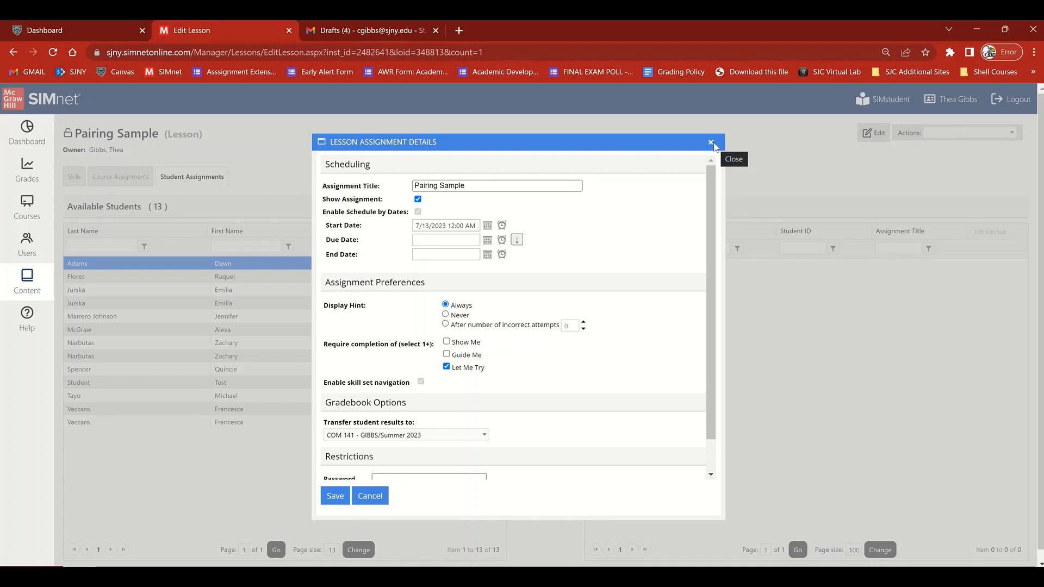
left_click(711, 142)
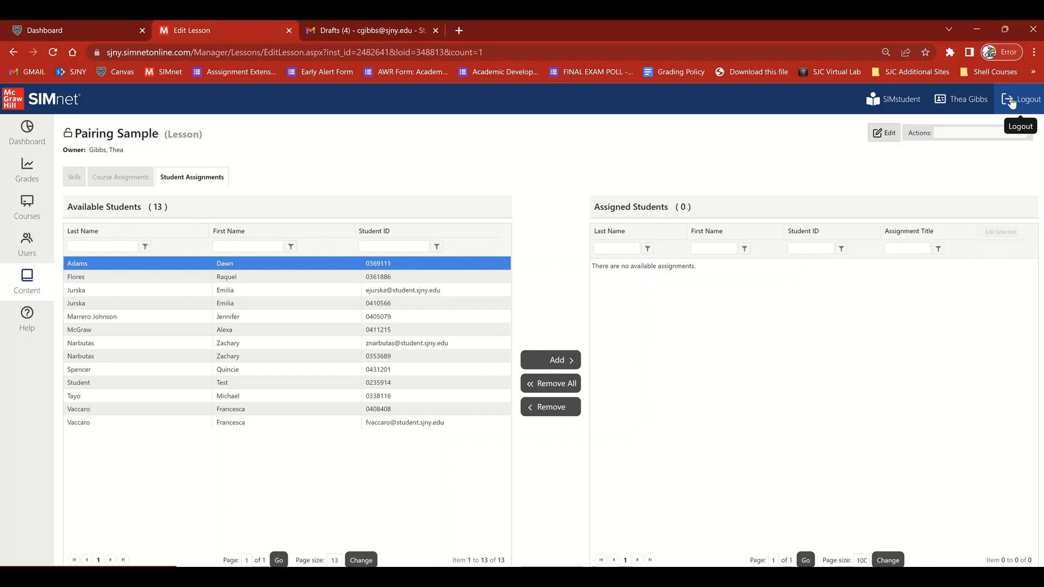
- Switch to Canvas and open the modules of the 2023SU Computer Applications II course
left_click(35, 31)
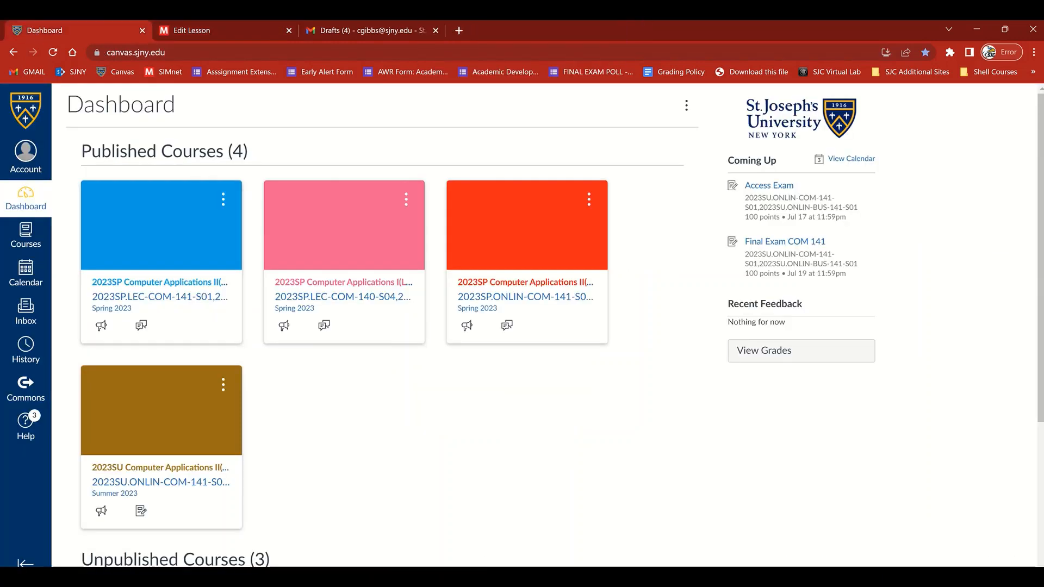
left_click(168, 495)
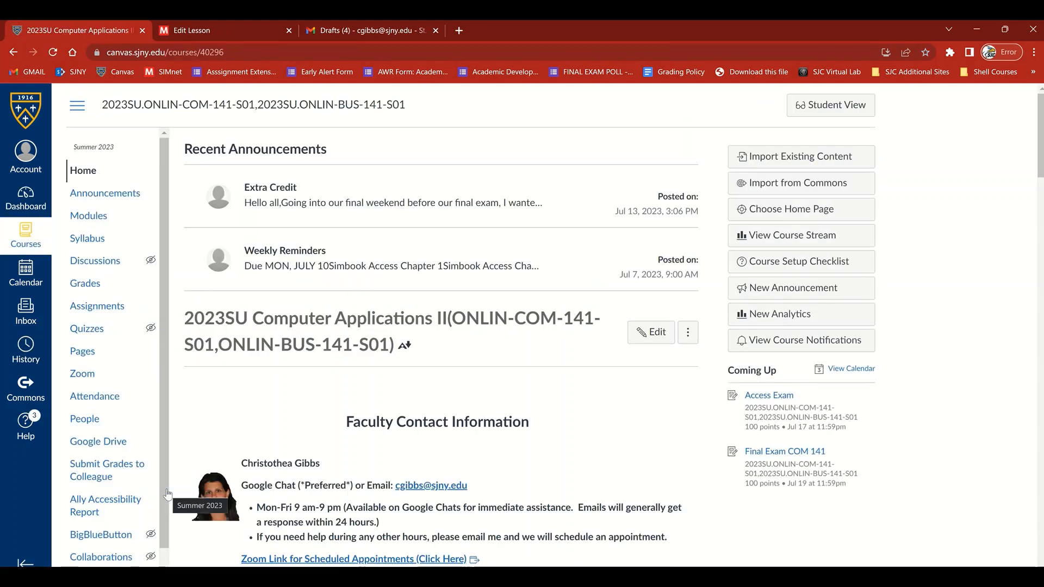
left_click(108, 217)
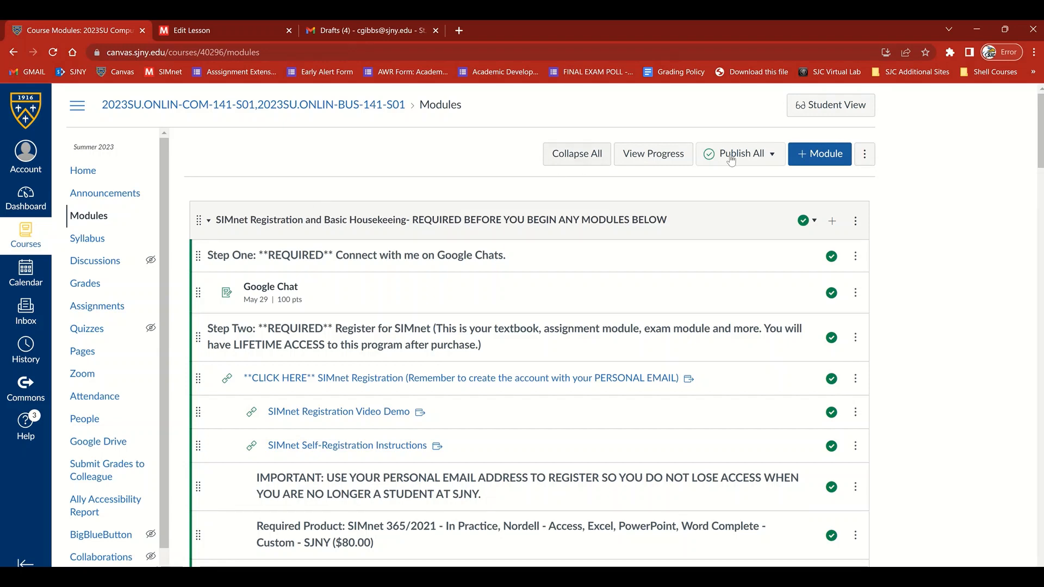
- Add a course module named Linking
left_click(797, 157)
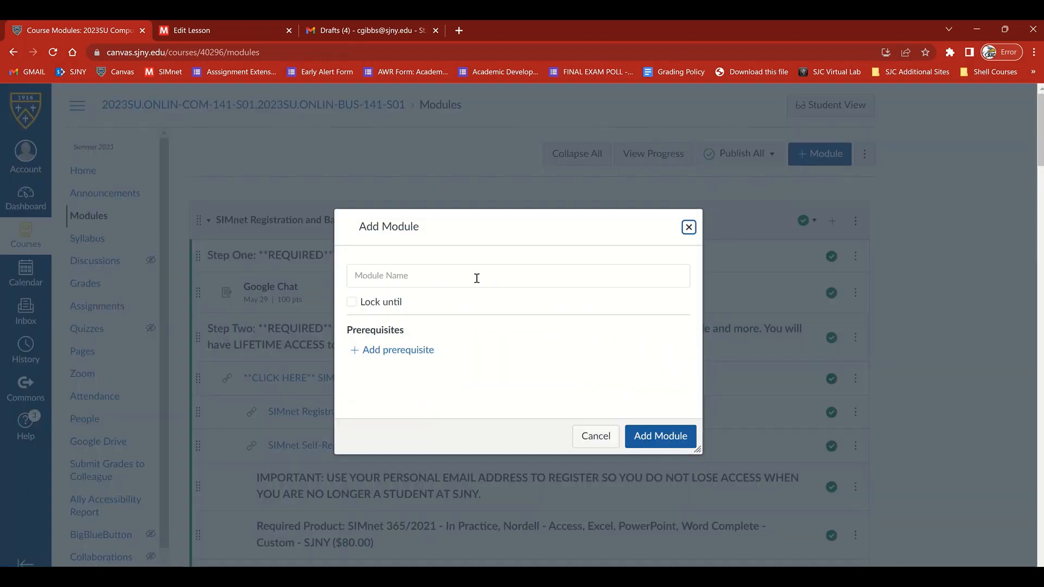
left_click(410, 274)
type("Linking")
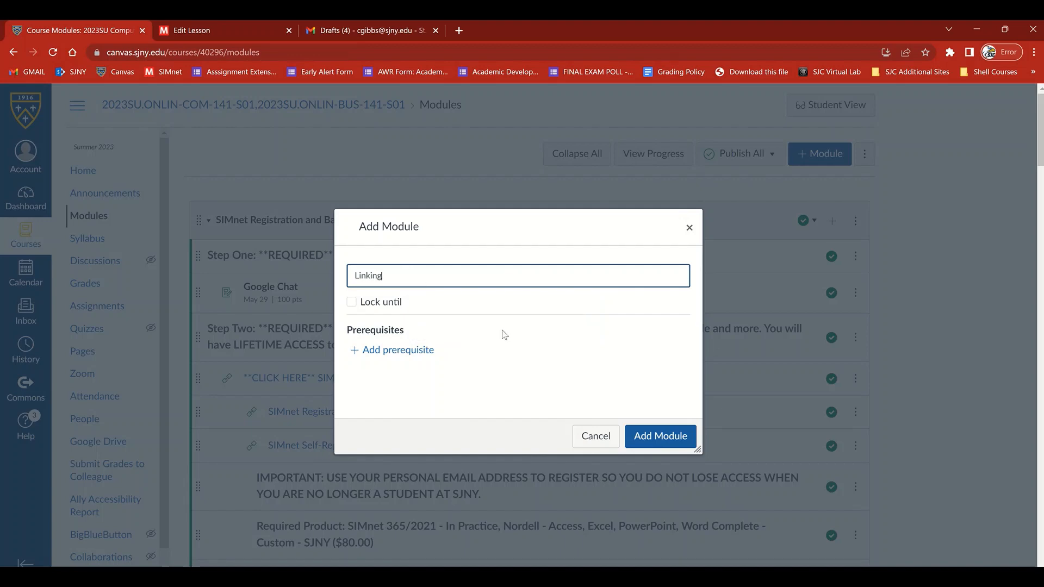
left_click(654, 435)
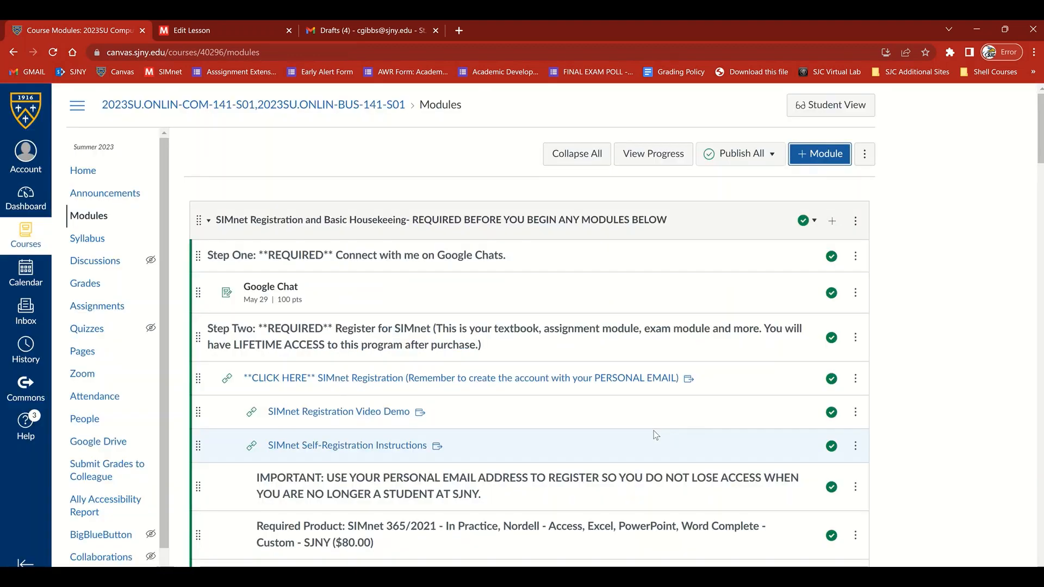
- Collapse the SIMnet Registration and Basic Housekeeping, Week One and Week Two modules
left_click(212, 223)
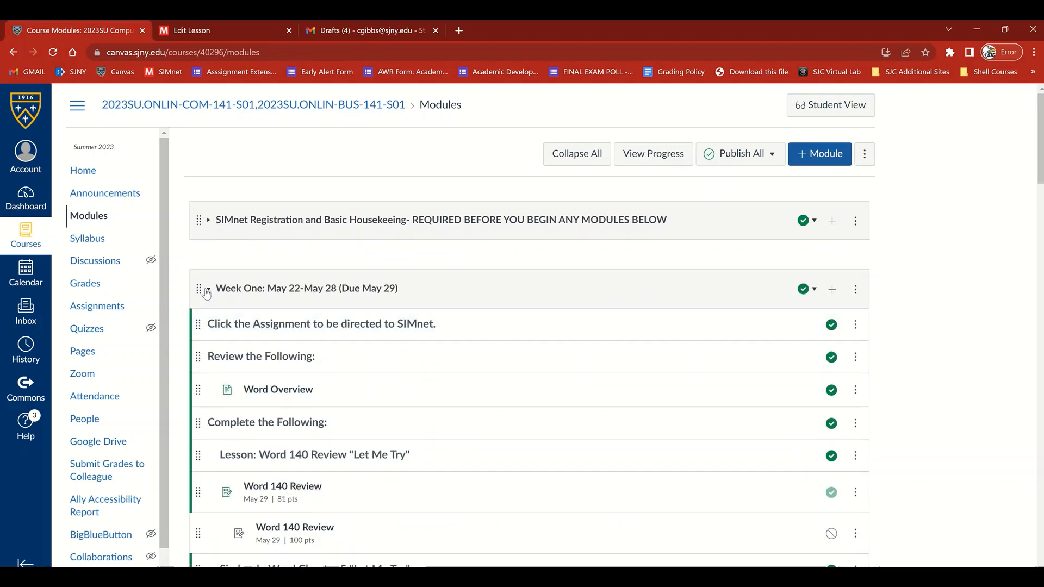
left_click(206, 293)
left_click(208, 357)
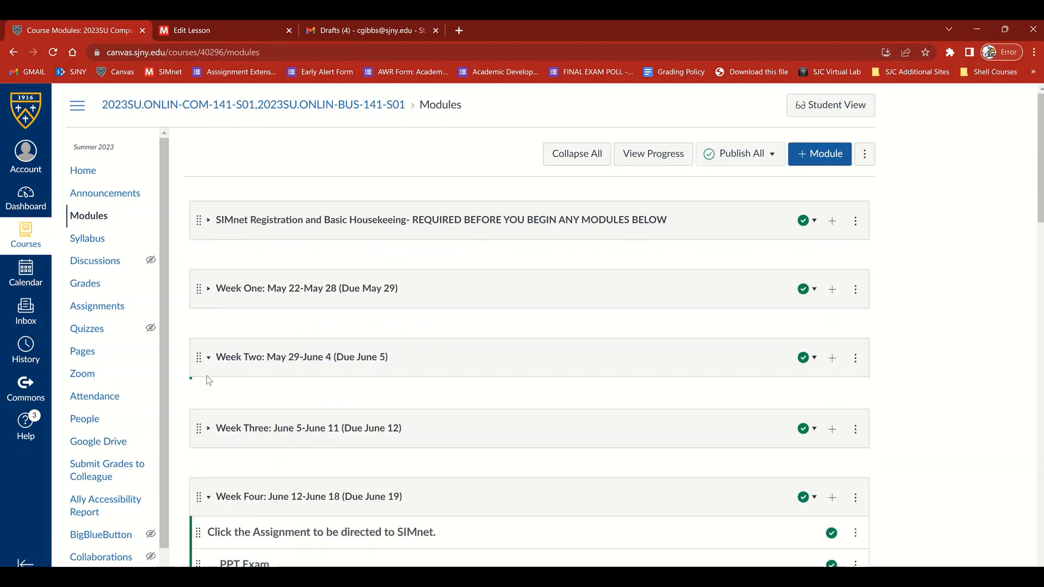
- Open McGraw Hill SIMnet LTIA from the Linking module, look over its course quick links, and close it
scroll(213, 451, "down", 20)
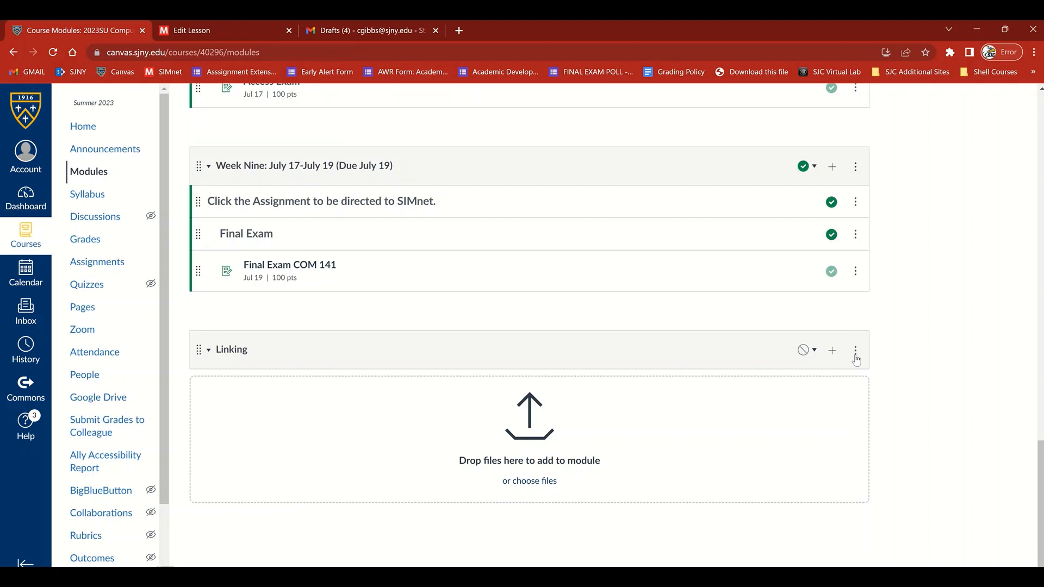
left_click(856, 354)
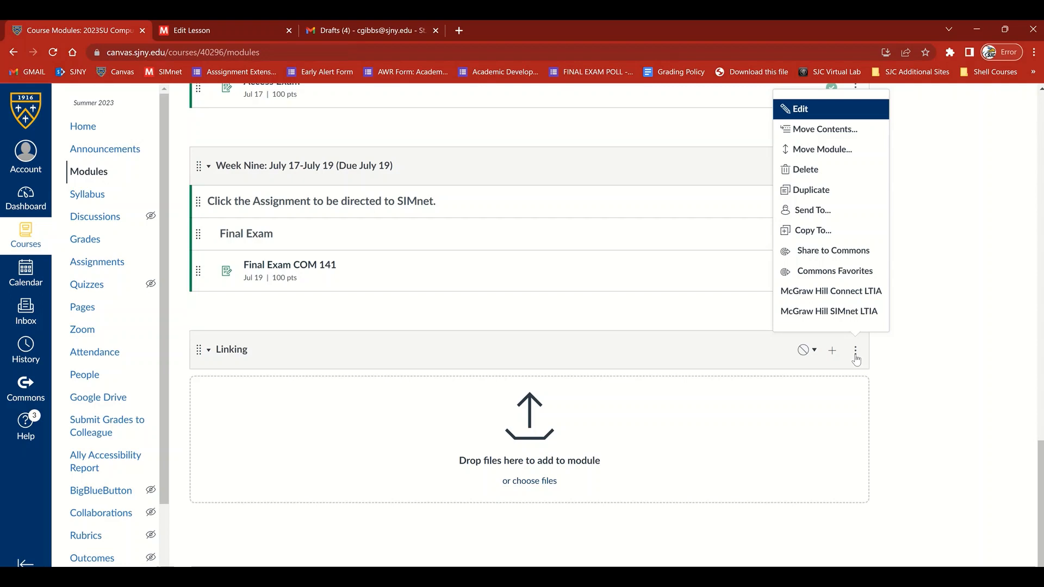
left_click(843, 321)
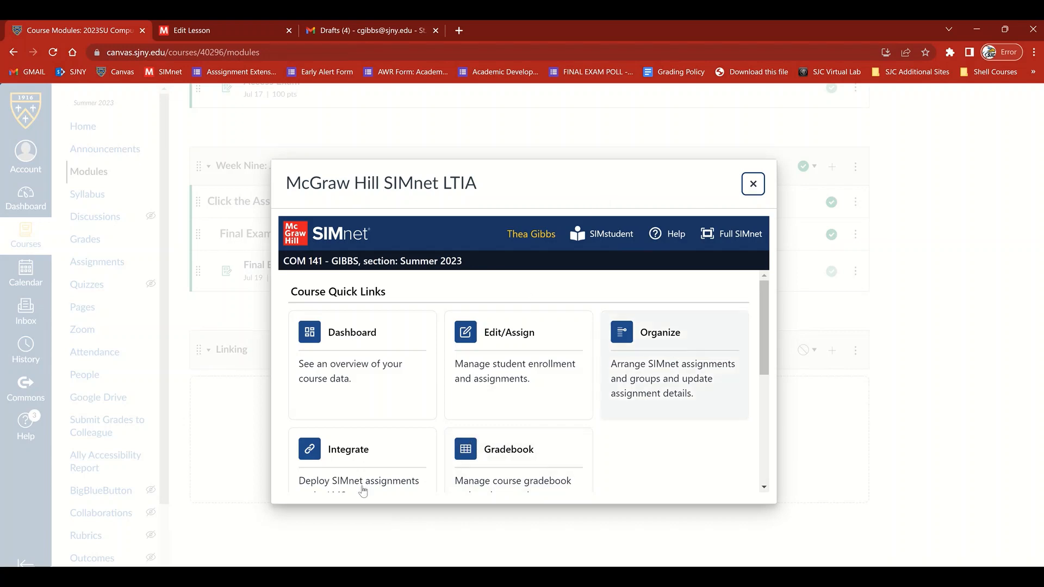
left_click(756, 187)
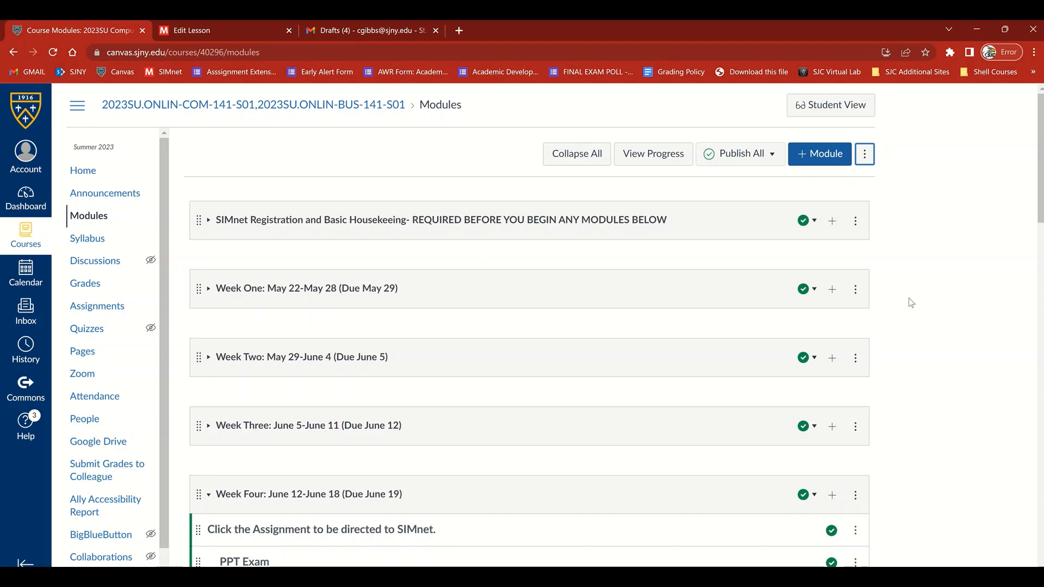
- Open McGraw Hill SIMnet LTIA from the Linking module and go to its Integrate page for deploying assignments
scroll(912, 303, "down", 5)
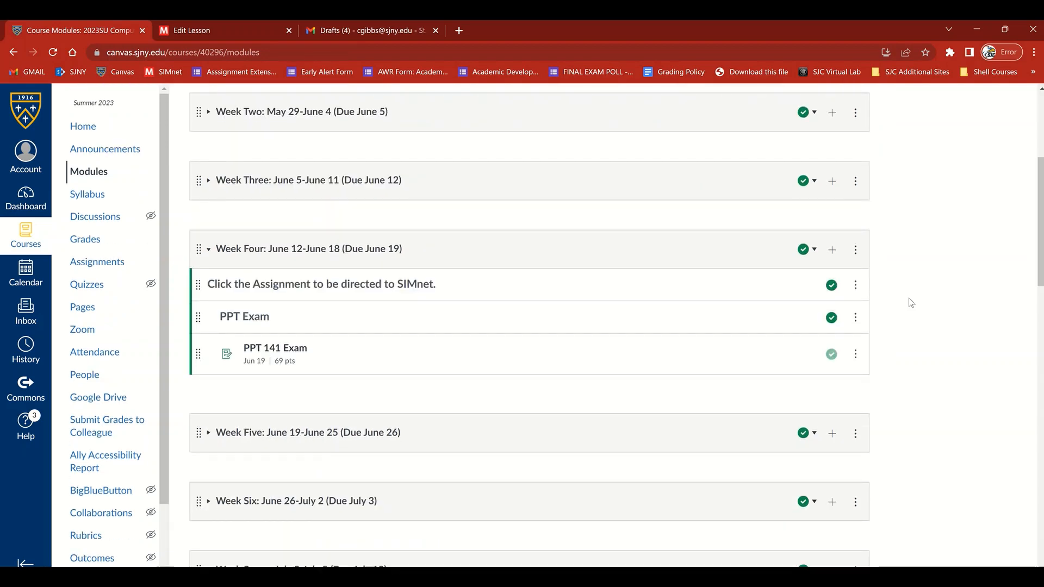
scroll(912, 302, "up", 4)
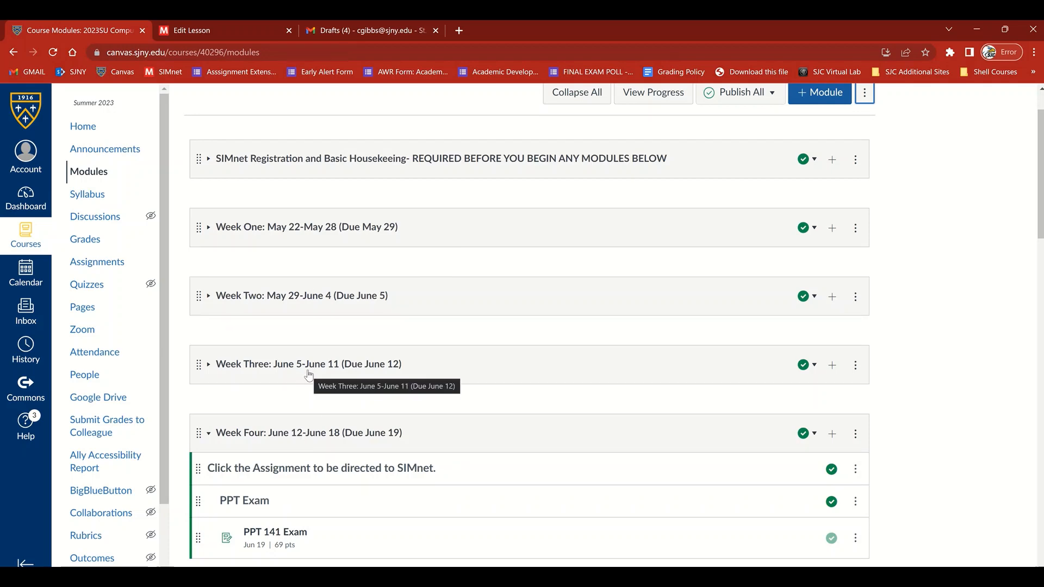
scroll(419, 370, "down", 5)
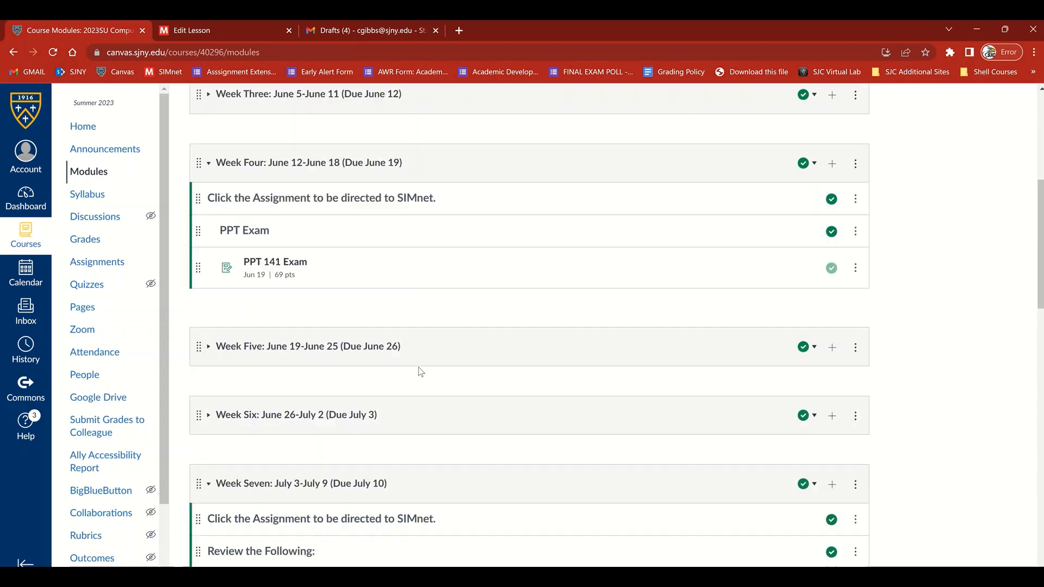
scroll(421, 372, "down", 20)
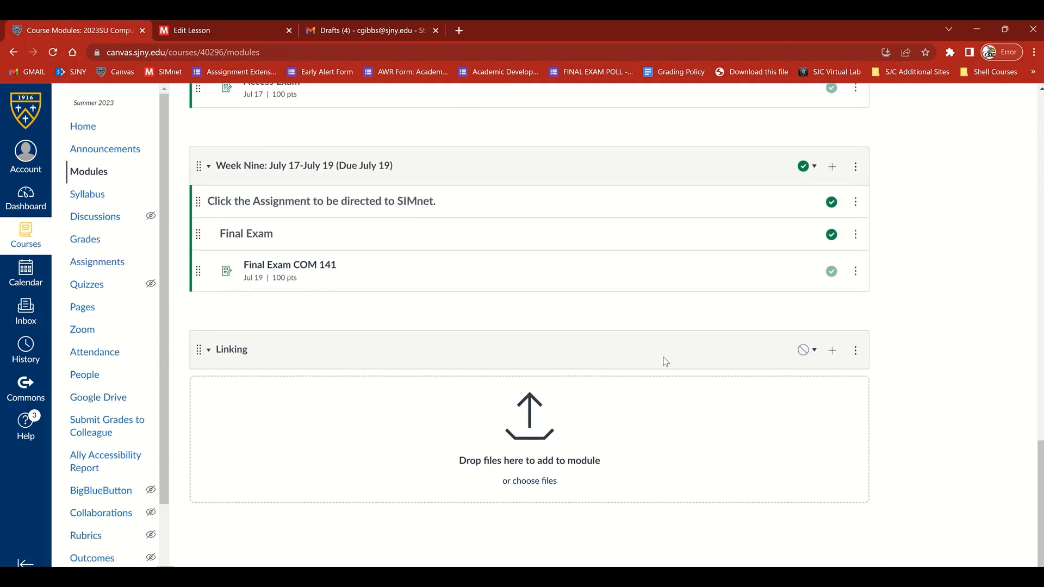
left_click(856, 351)
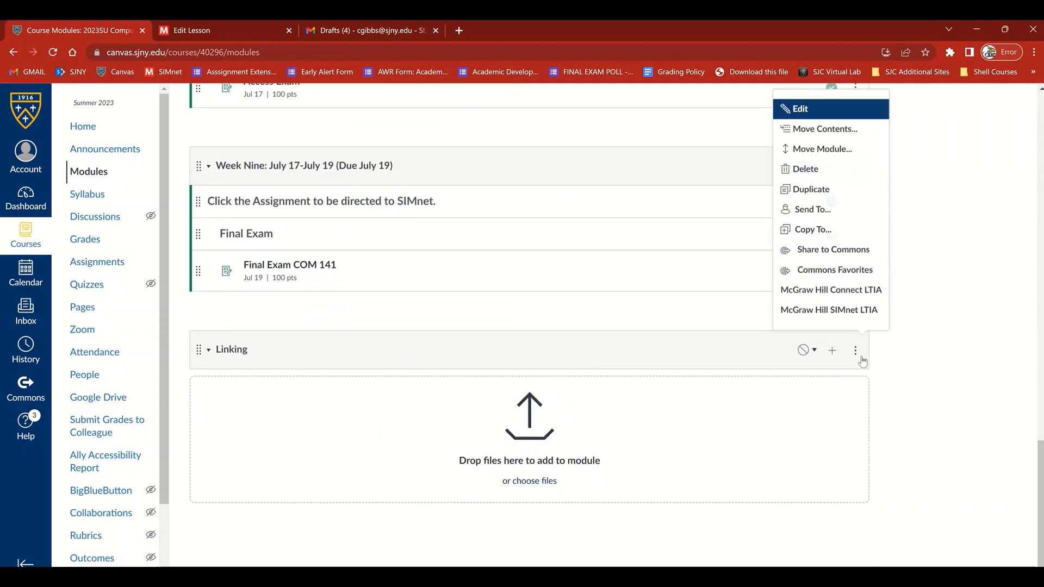
left_click(842, 320)
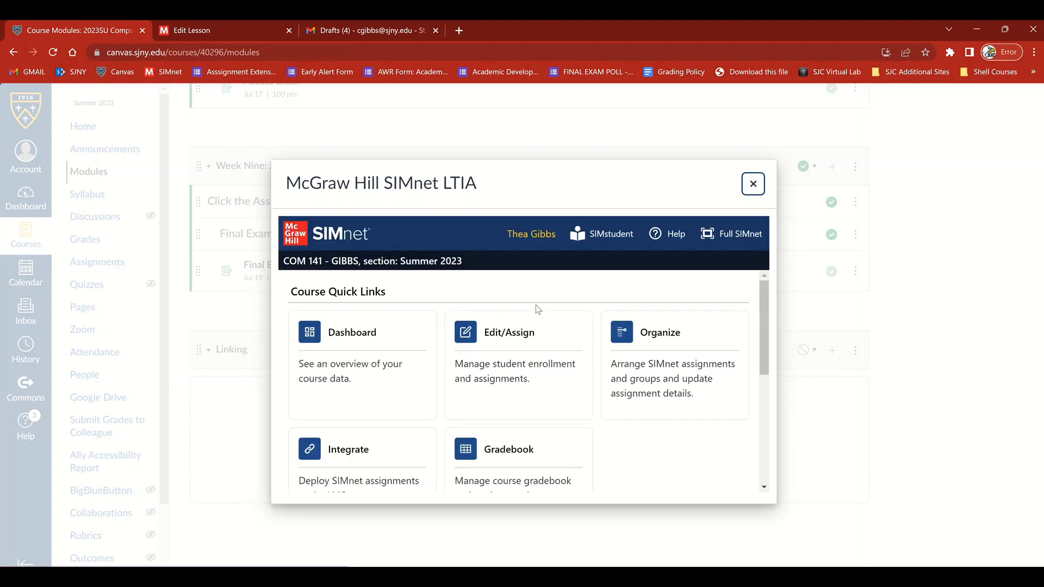
scroll(537, 307, "down", 3)
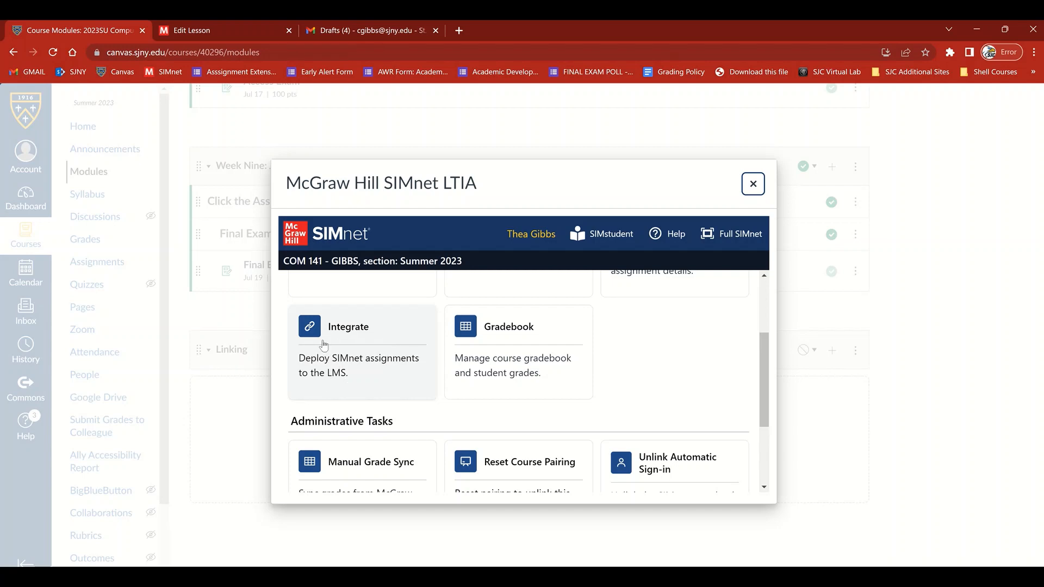
left_click(312, 327)
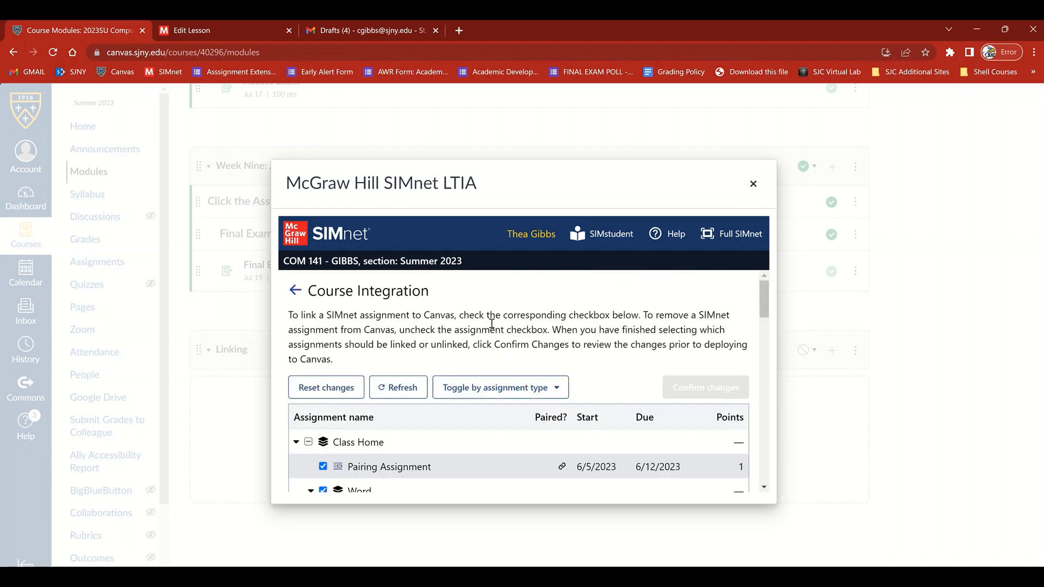
- Select the Pairing Sample assignment at the end of the Course Integration list for linking to Canvas
scroll(489, 326, "down", 3)
scroll(474, 369, "down", 5)
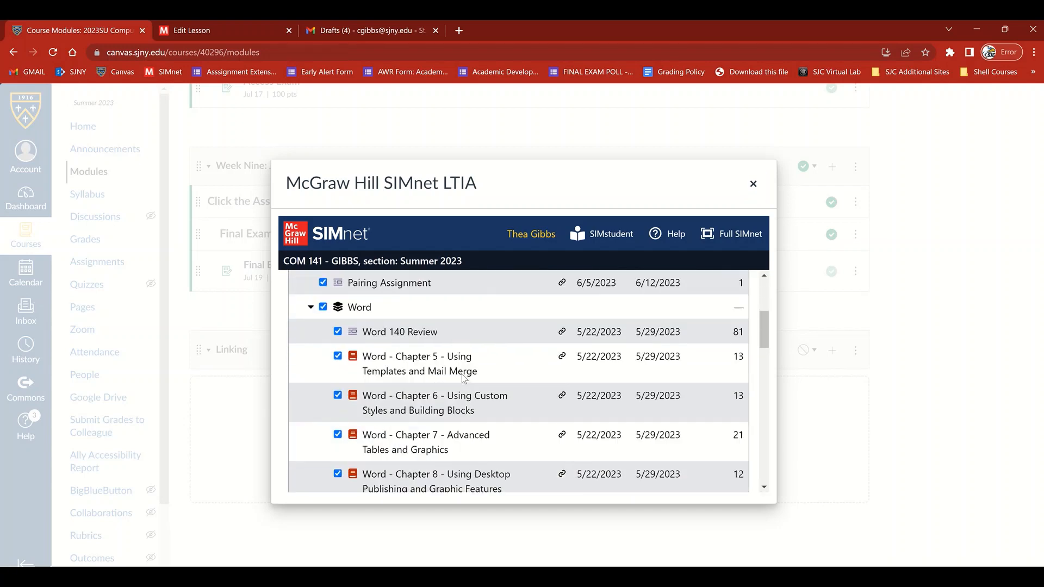
scroll(463, 379, "down", 5)
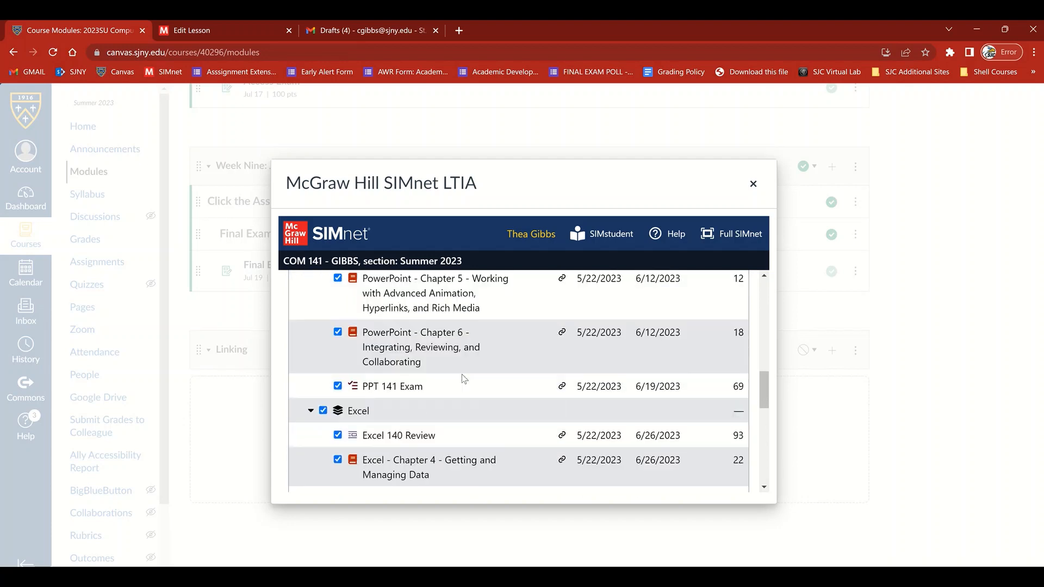
scroll(464, 379, "down", 5)
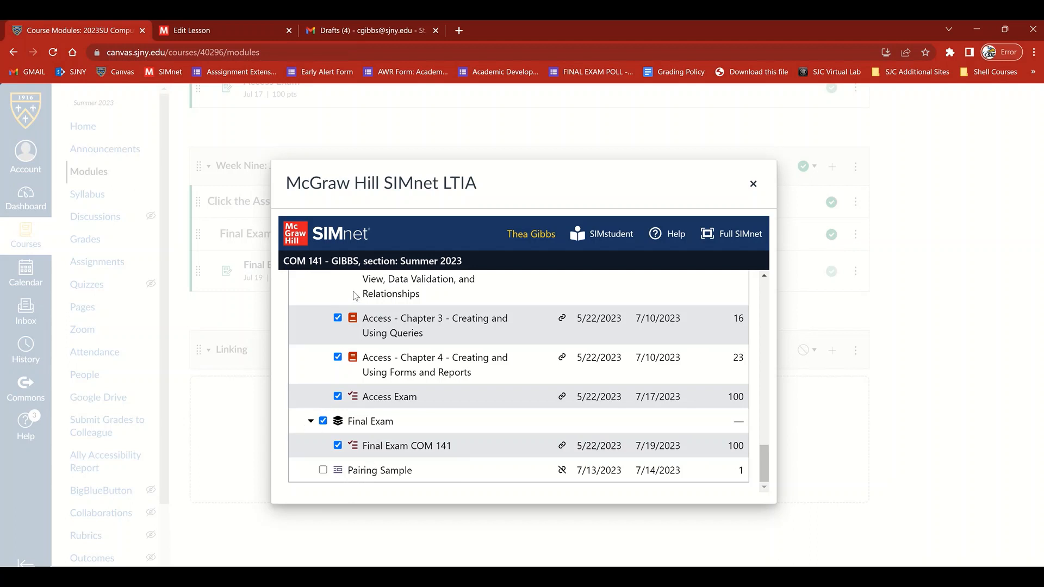
left_click(323, 471)
- Confirm the integration changes and deploy them to Canvas, ending at the Linking module in the course modules
scroll(713, 358, "up", 5)
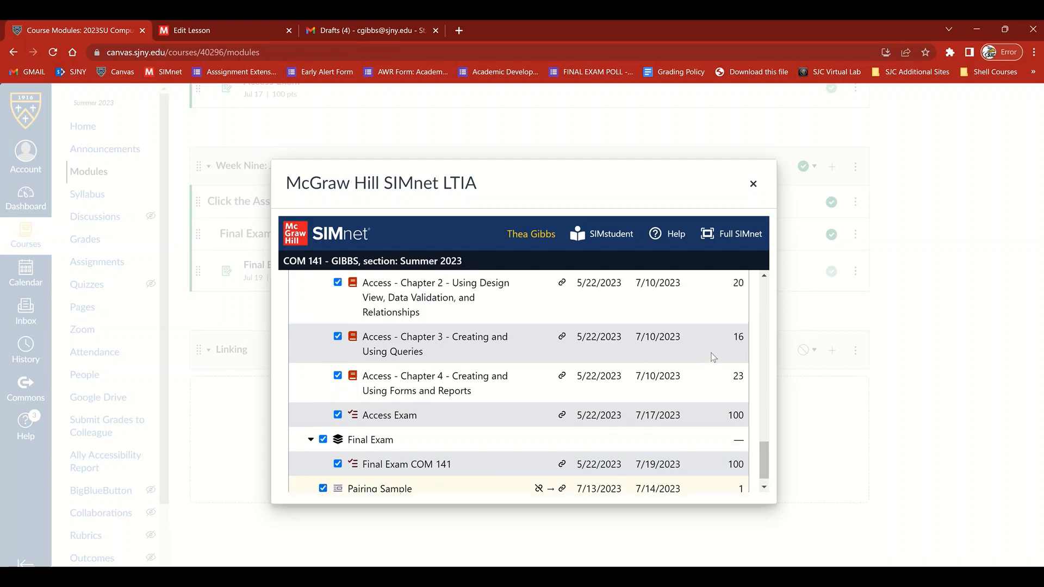
scroll(713, 357, "up", 5)
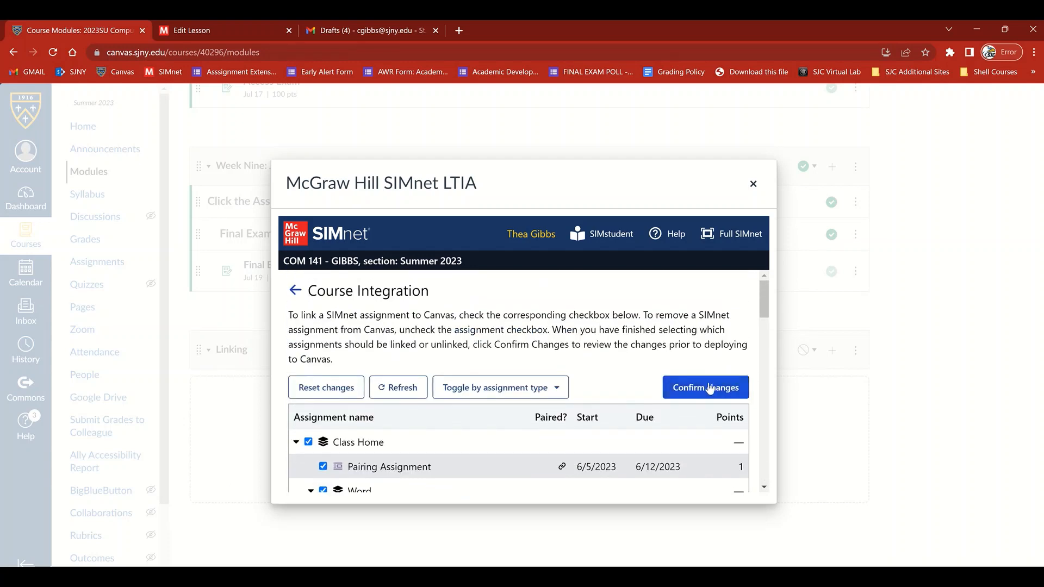
left_click(709, 389)
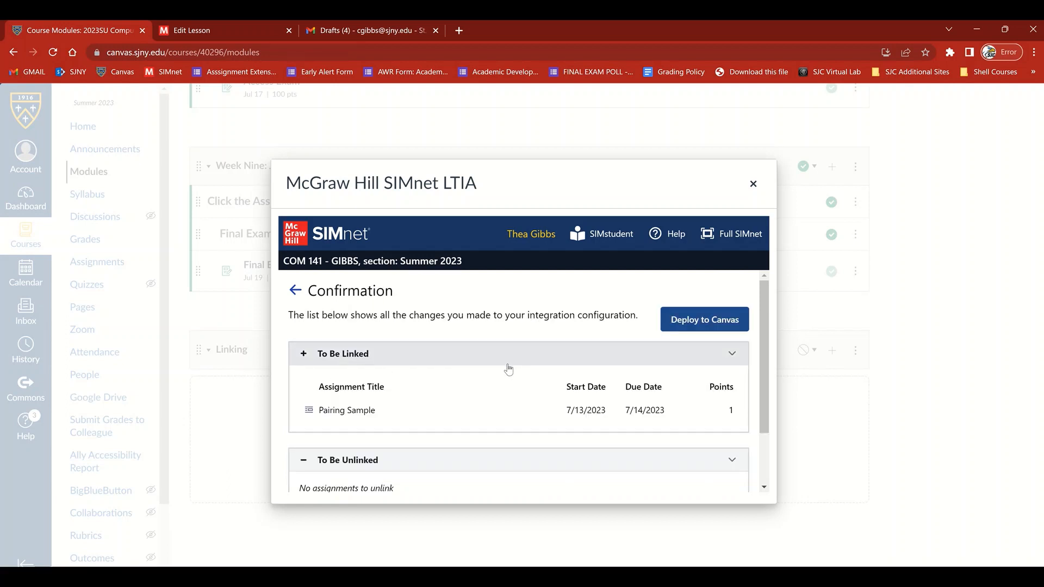
left_click(732, 326)
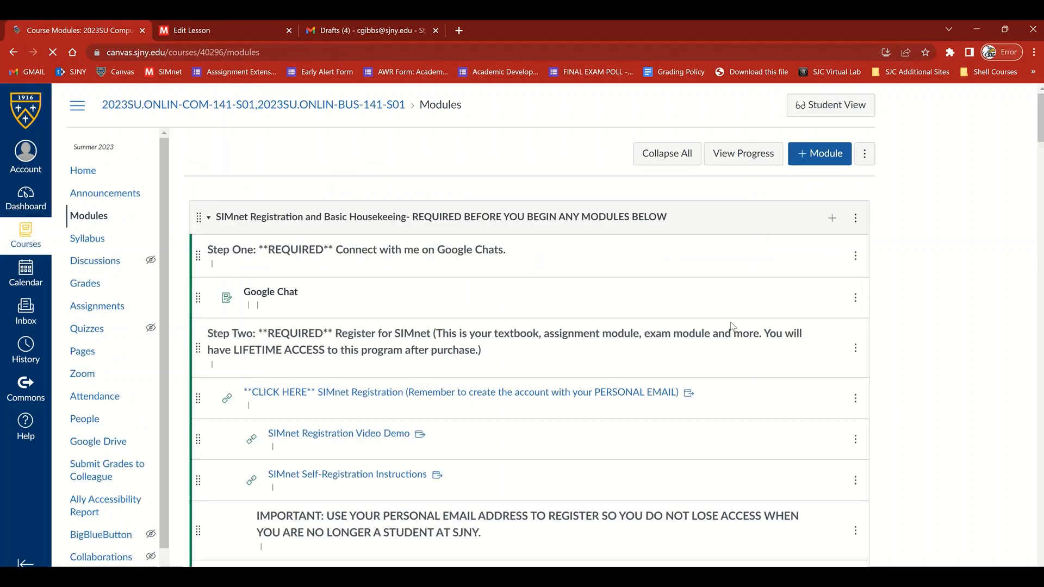
scroll(730, 325, "down", 15)
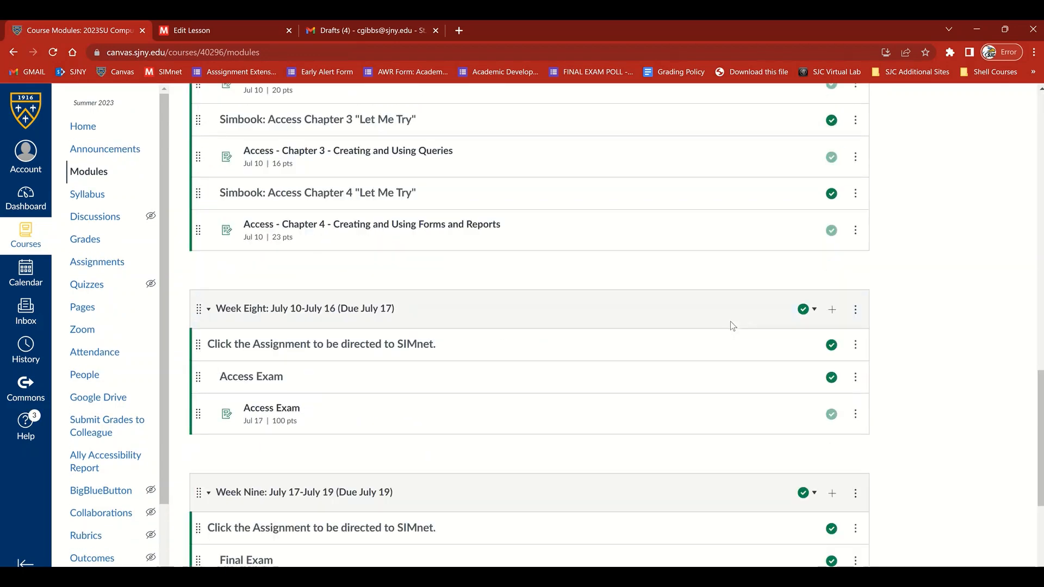
scroll(730, 321, "down", 4)
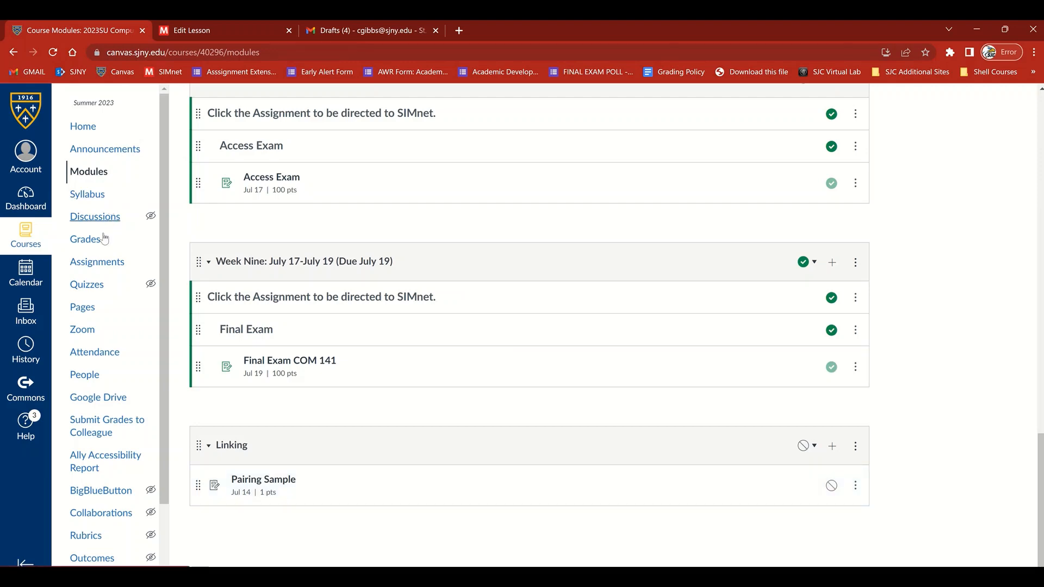
- Open the course's Assignments page and look through the assignment groups, including where Pairing Sample is placed
left_click(96, 264)
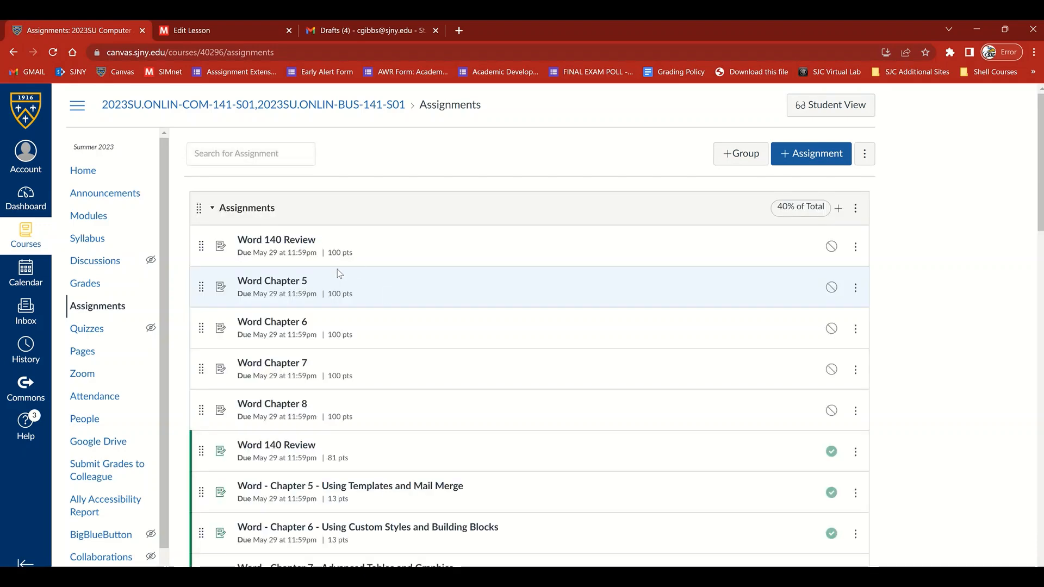
scroll(297, 226, "down", 1)
scroll(295, 223, "down", 15)
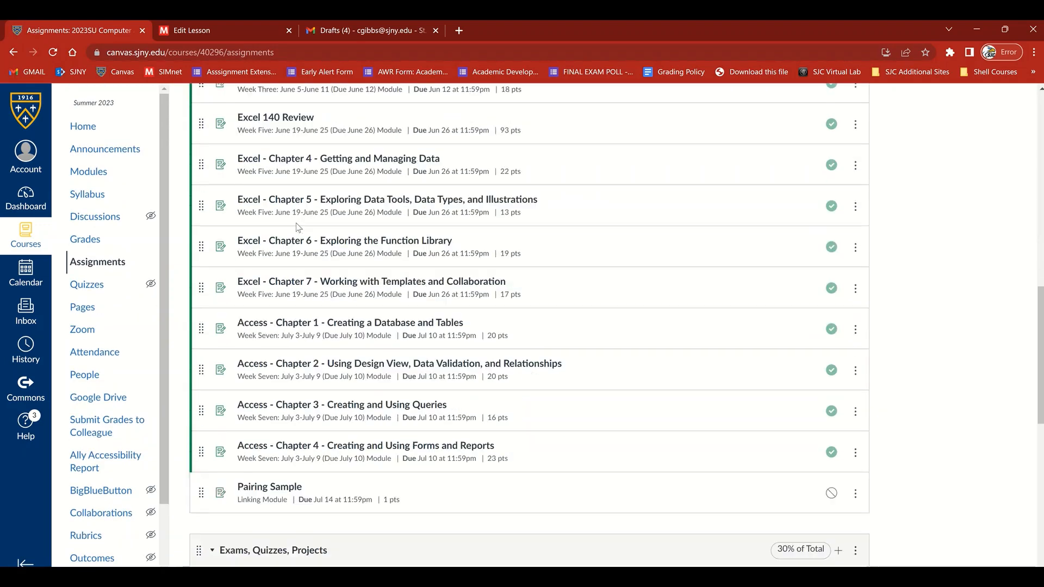
scroll(281, 325, "down", 5)
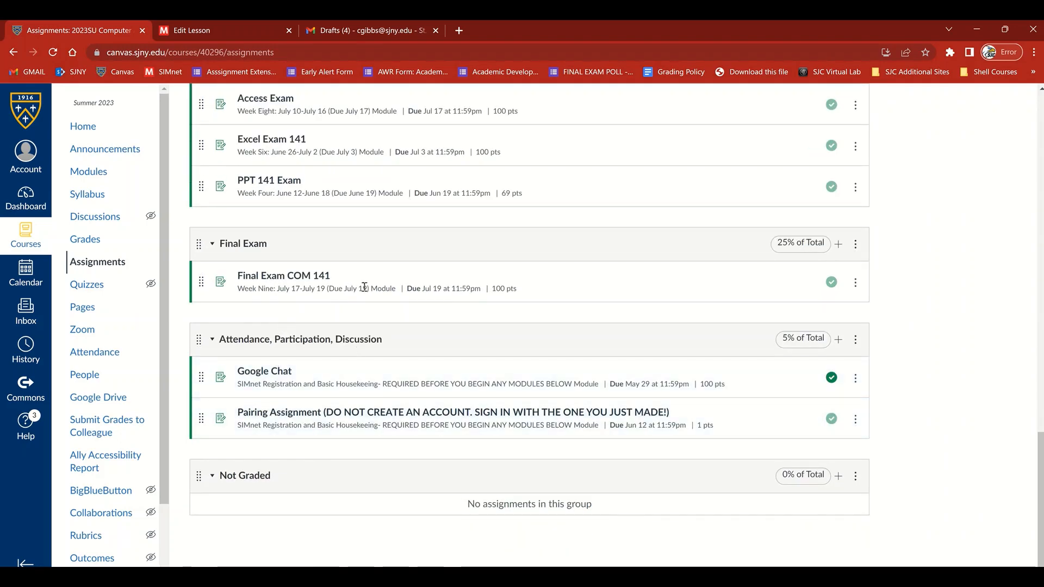
scroll(347, 204, "up", 12)
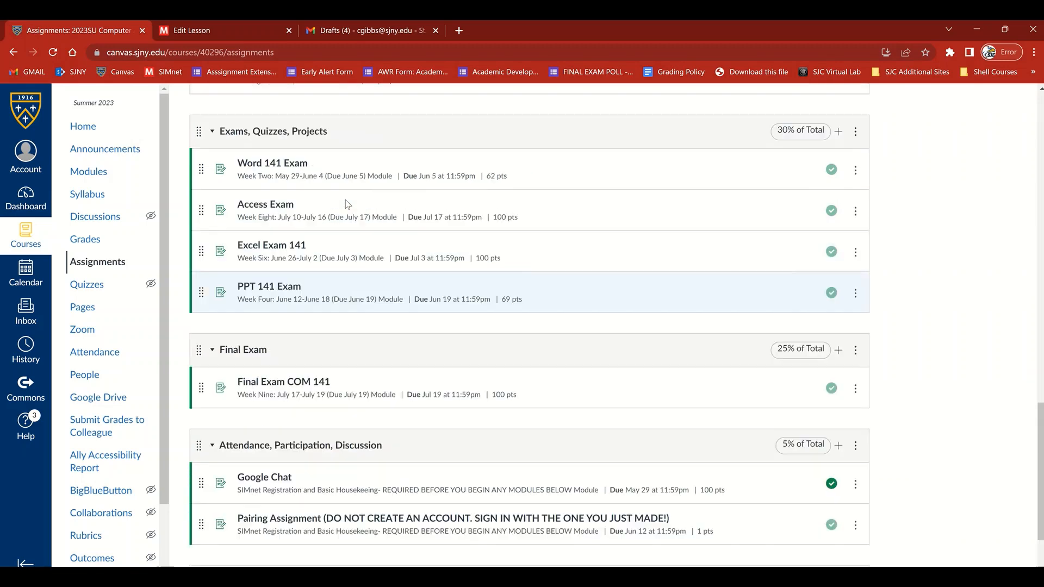
scroll(347, 204, "up", 10)
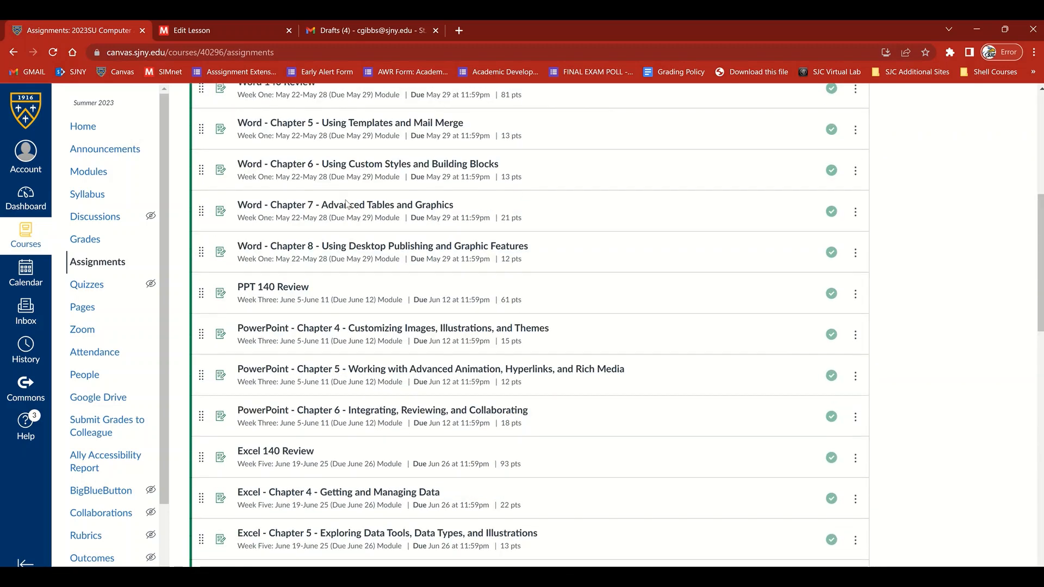